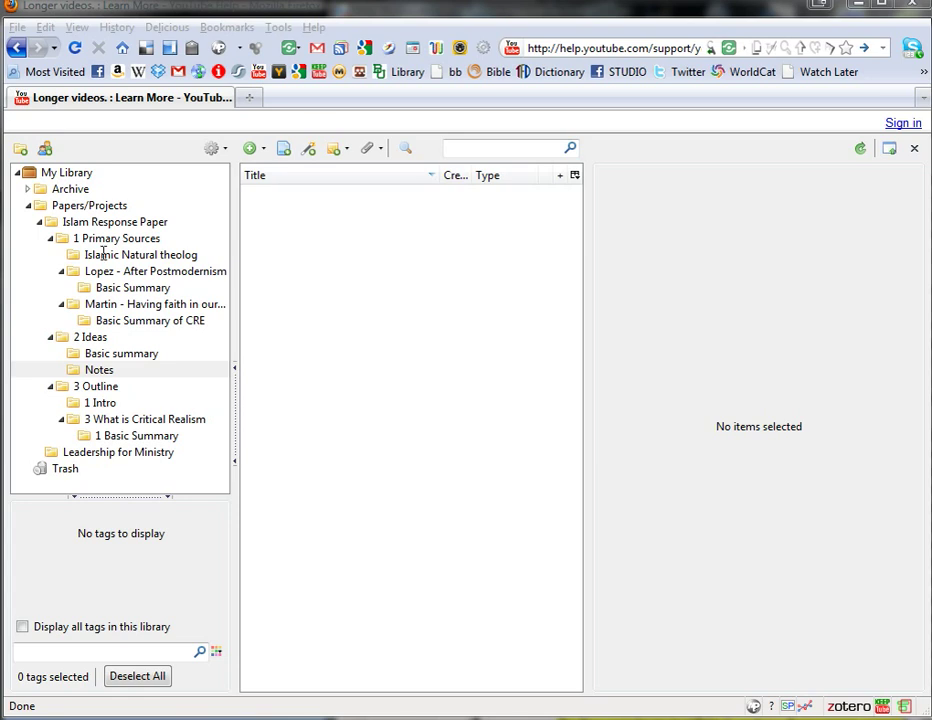
# Collapse the 1 Primary Sources, 2 Ideas and 3 Outline collections under Islam Response Paper.
pyautogui.click(50, 238)
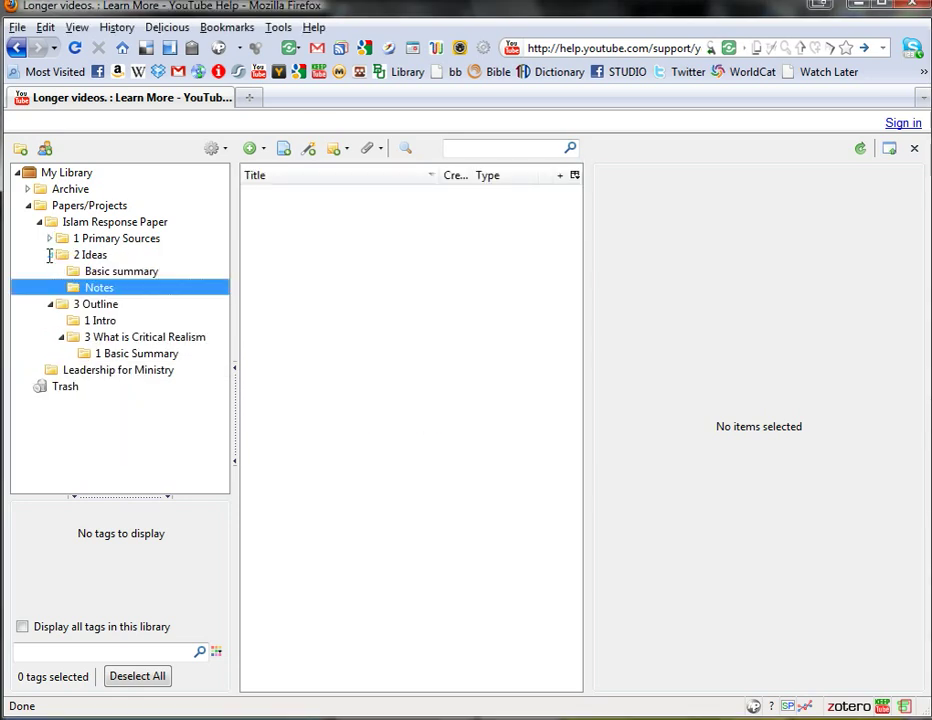
pyautogui.click(50, 255)
pyautogui.click(49, 271)
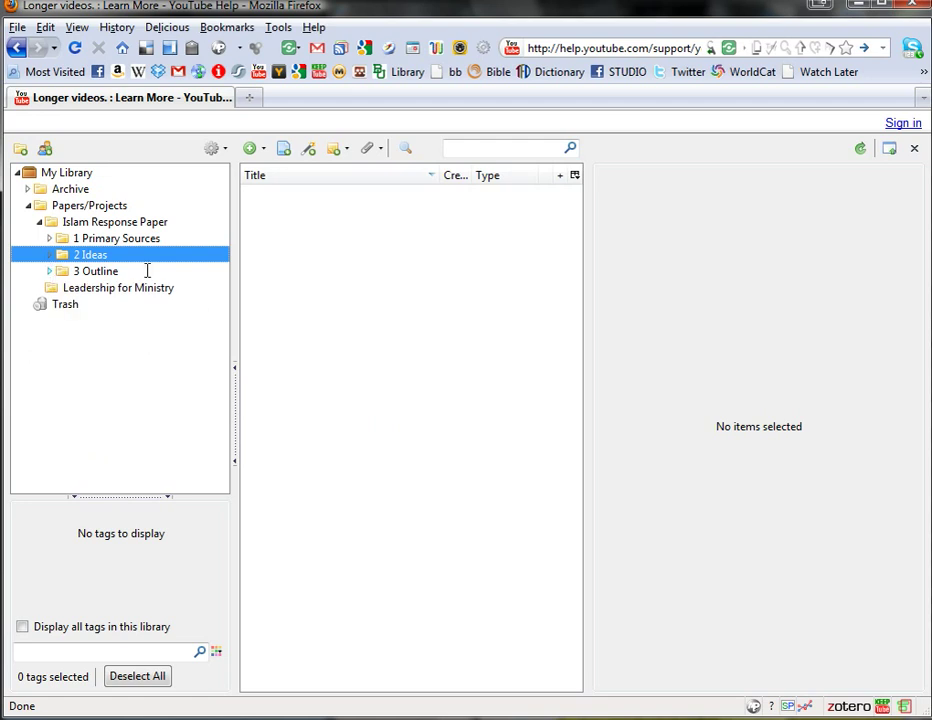
pyautogui.click(97, 274)
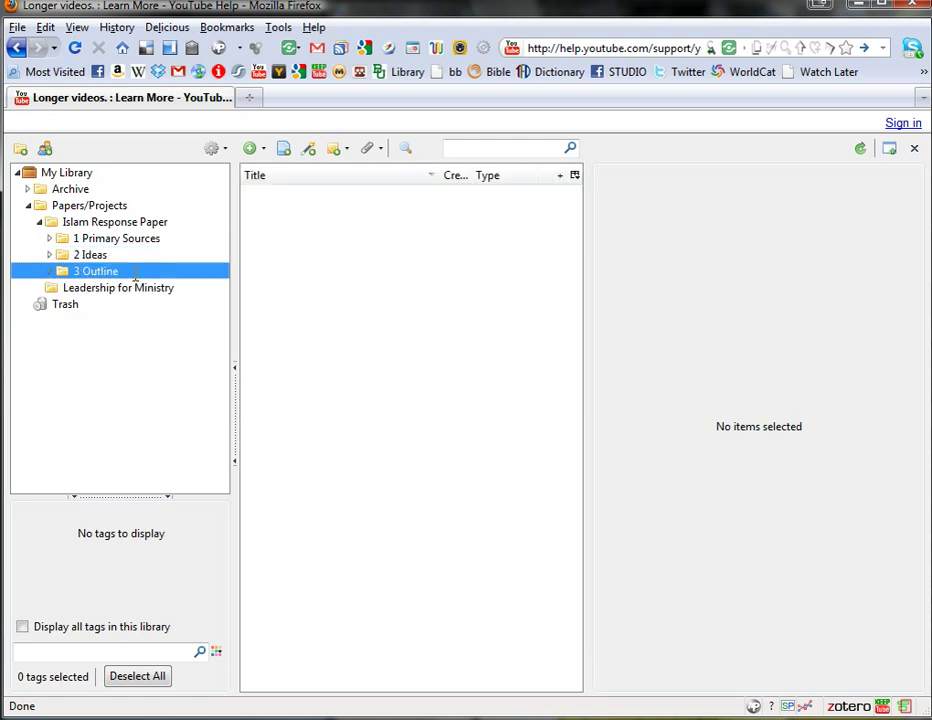
# Look through the contents of the 1 Primary Sources, 2 Ideas and 3 Outline collections.
pyautogui.click(134, 236)
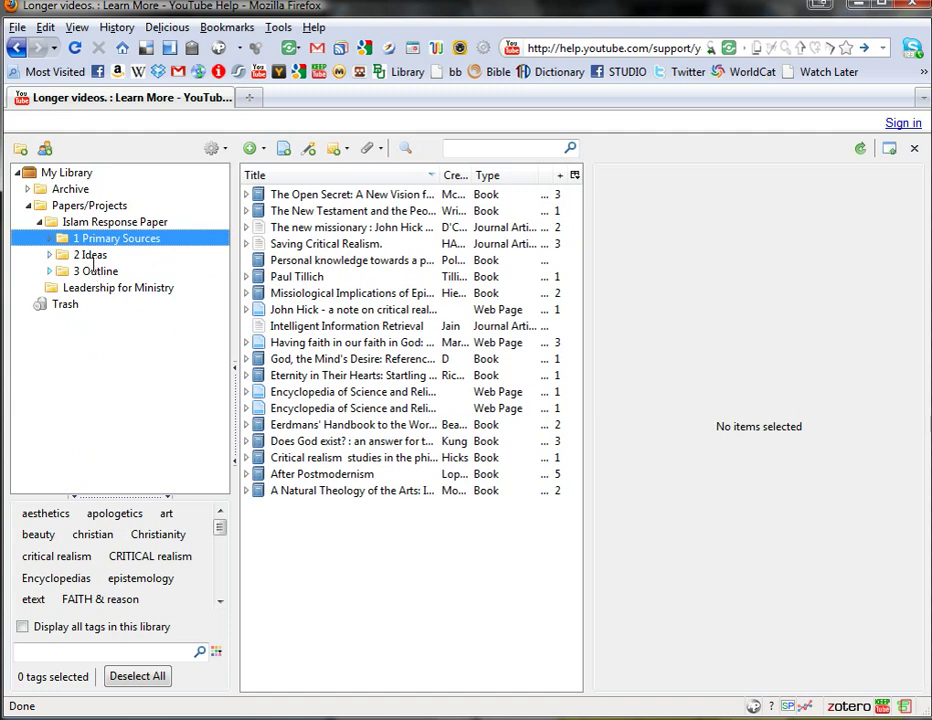
pyautogui.click(101, 256)
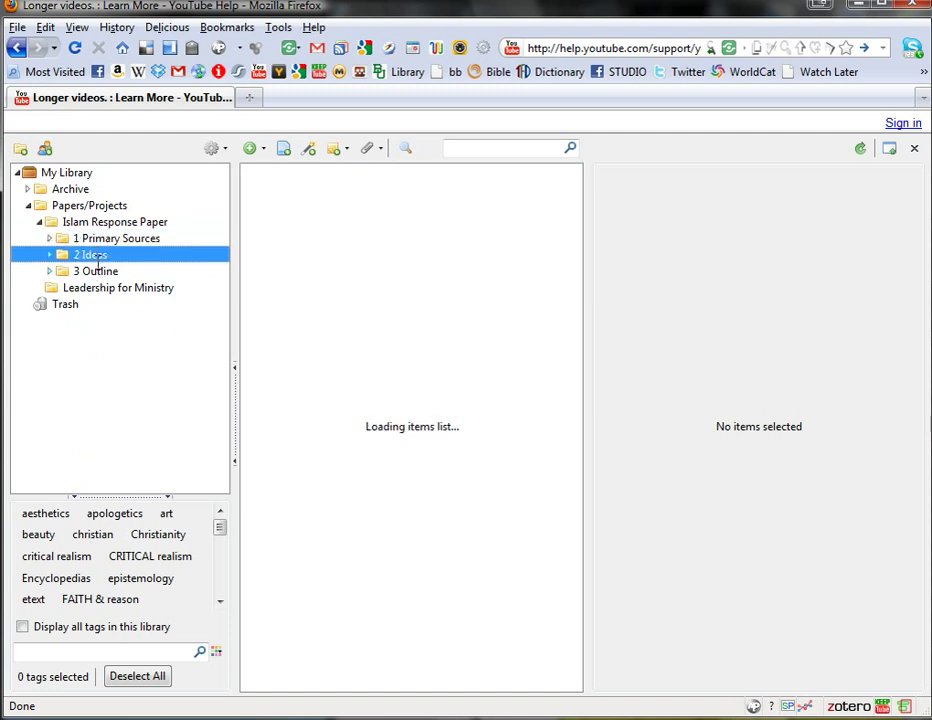
pyautogui.click(96, 271)
pyautogui.click(101, 241)
pyautogui.click(101, 256)
pyautogui.click(104, 272)
pyautogui.click(104, 239)
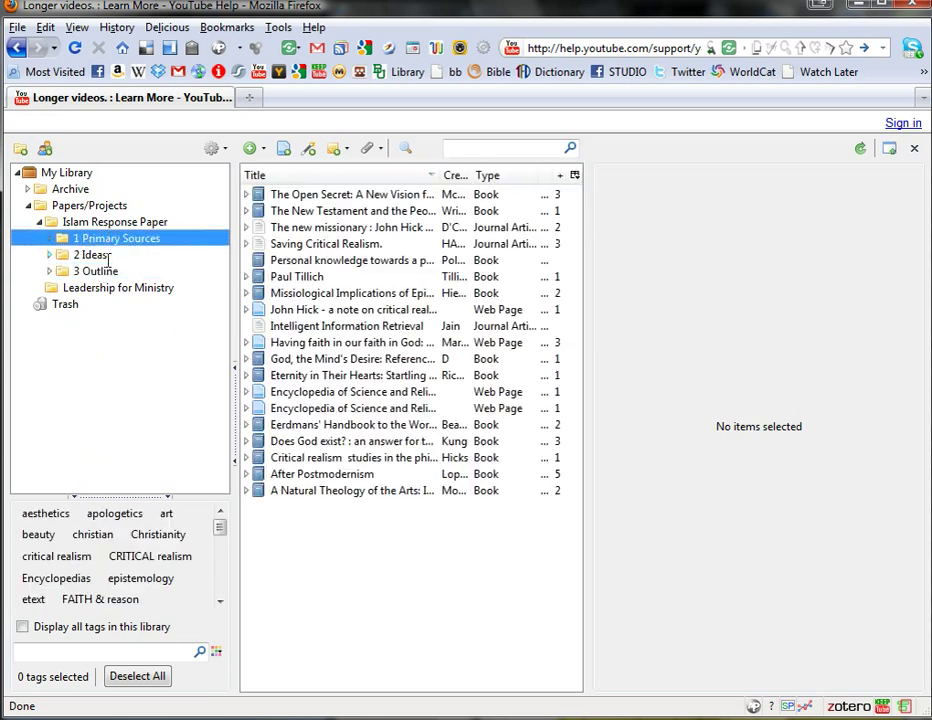
pyautogui.click(102, 255)
pyautogui.click(107, 271)
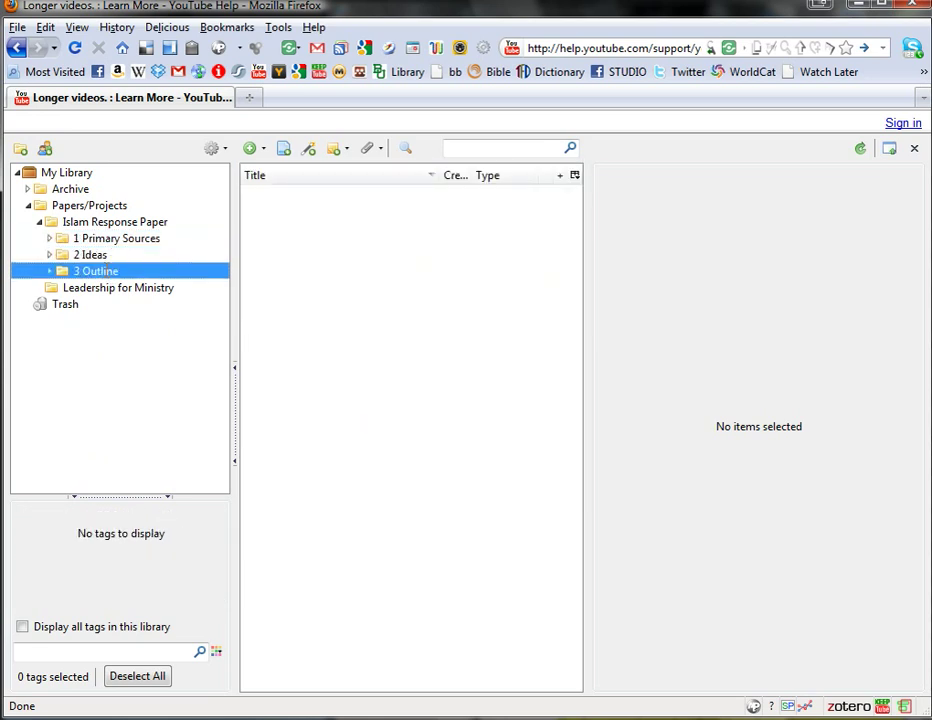
pyautogui.click(116, 238)
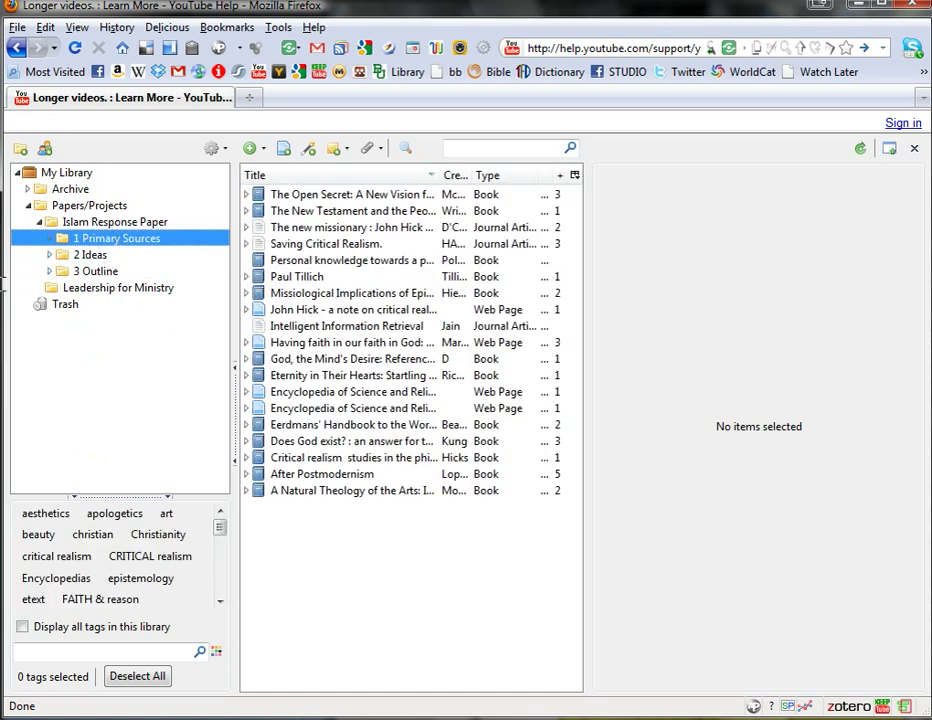
# Expand 1 Primary Sources and compare the items in its After Postmodernism and Having faith in our faith subcollections.
pyautogui.click(50, 238)
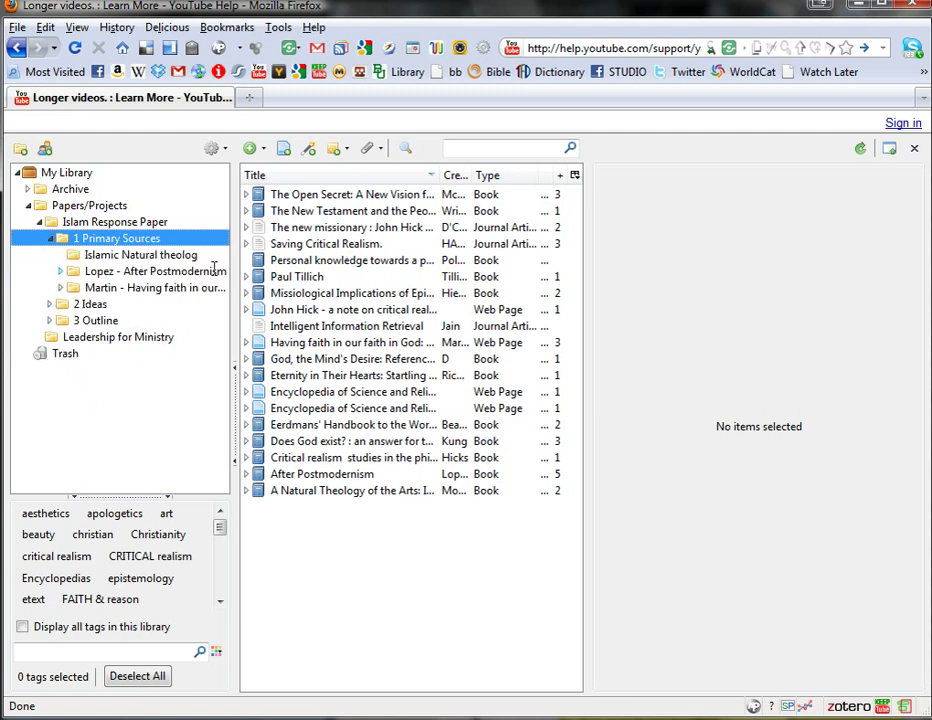
pyautogui.click(144, 271)
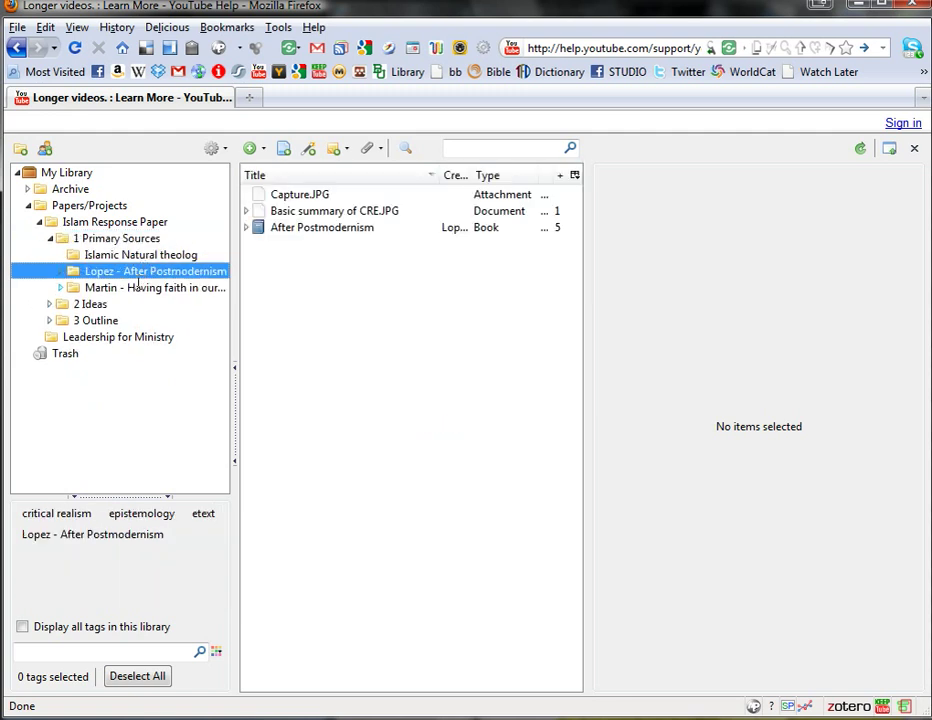
pyautogui.click(137, 288)
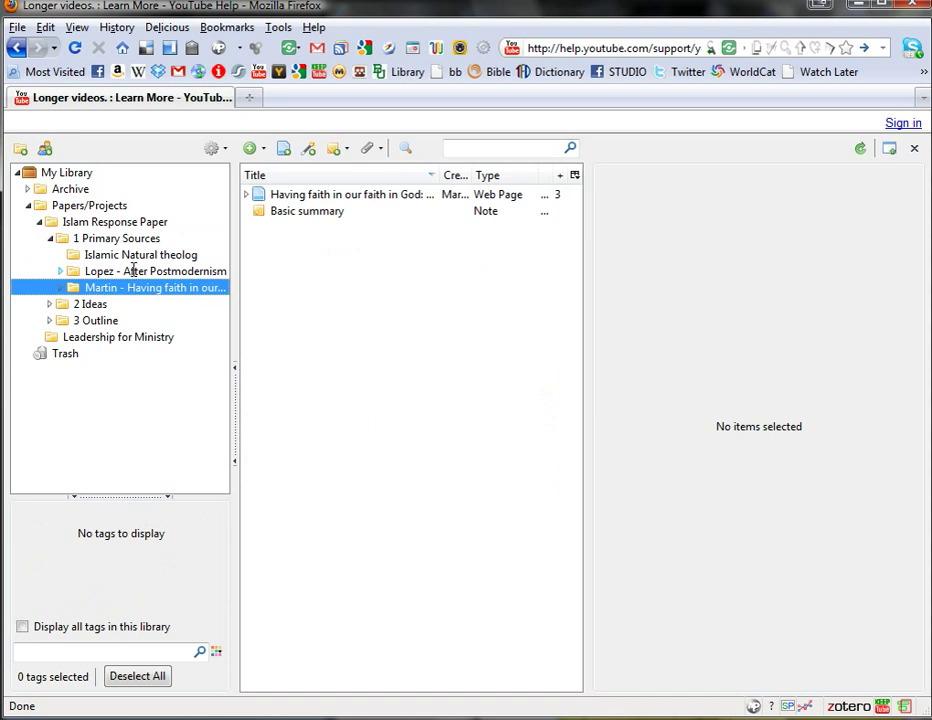
pyautogui.click(133, 271)
pyautogui.click(141, 289)
pyautogui.click(133, 271)
pyautogui.click(133, 289)
# Add a blank standalone note to the Basic Summary of CRE subcollection within the Having faith in our faith collection.
pyautogui.click(61, 288)
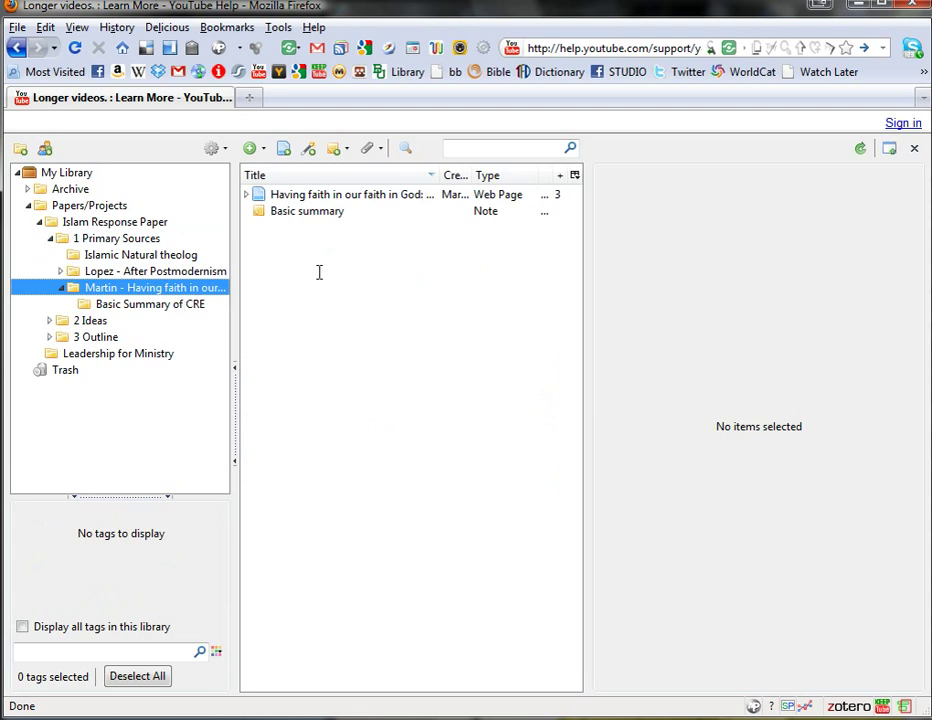
pyautogui.click(169, 307)
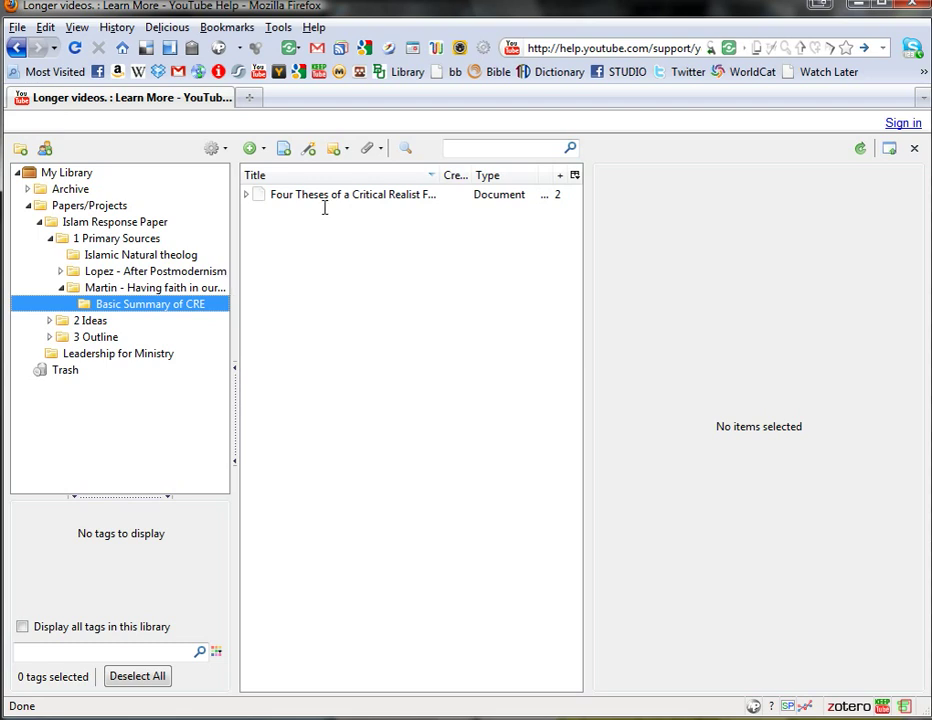
pyautogui.click(337, 147)
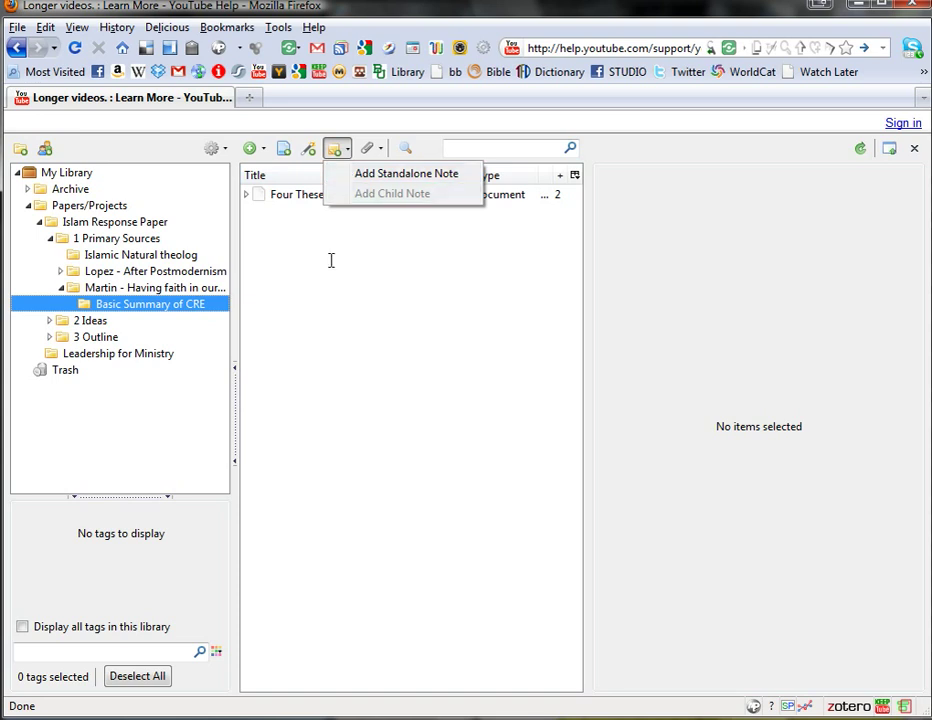
pyautogui.click(373, 171)
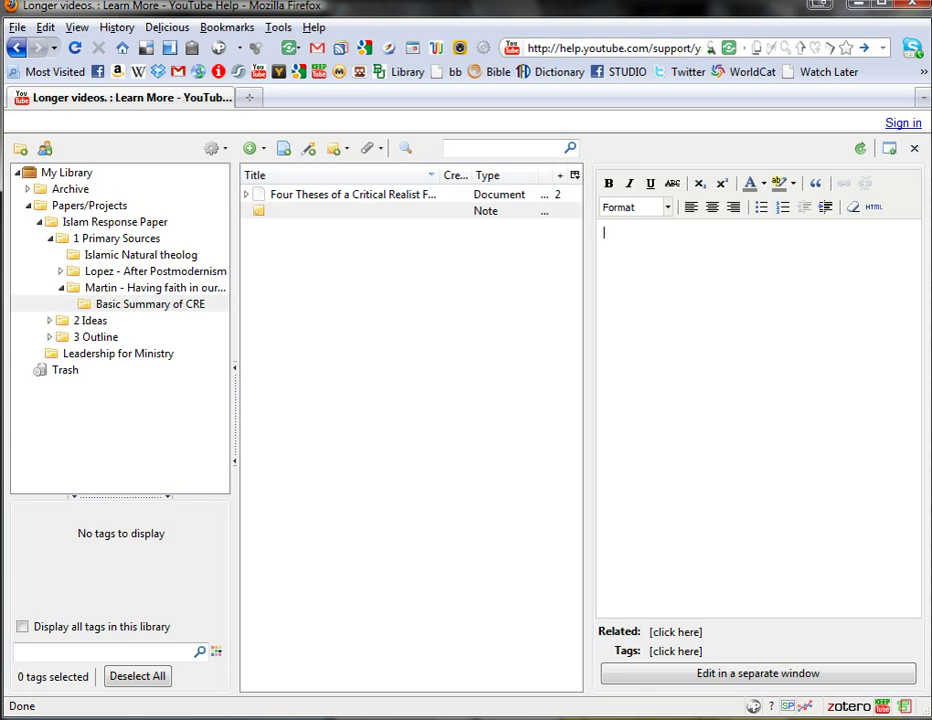
# Switch to OneNote, select the Full Text passage just before the CRITICAL REALISM heading, and return to the Zotero library in Firefox.
pyautogui.hotkey('alt', 'Tab')
pyautogui.scroll(10, 289, 330)
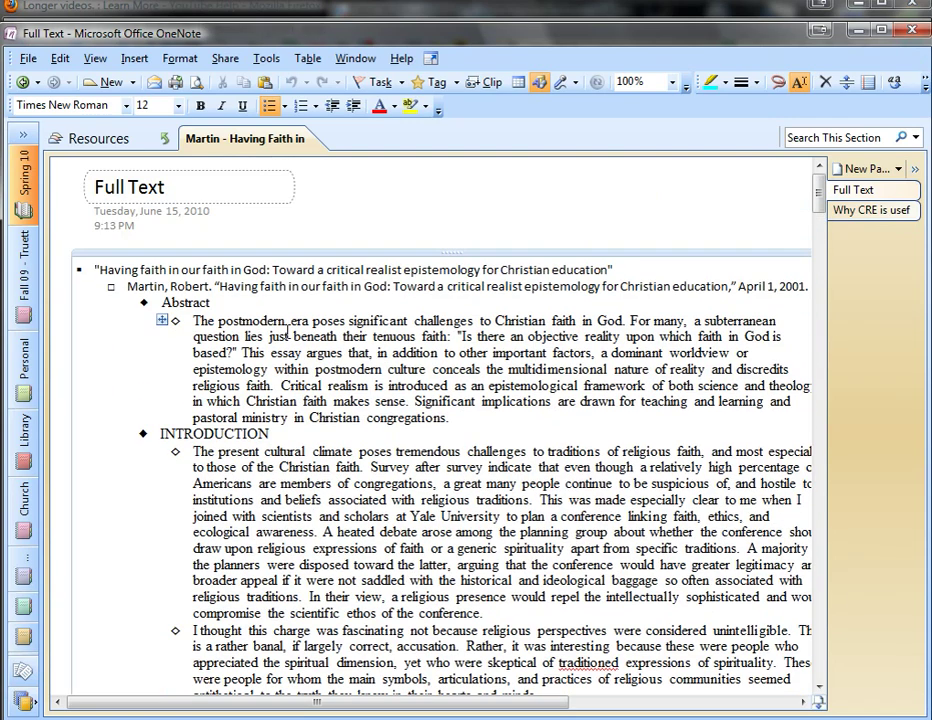
pyautogui.scroll(-10, 276, 440)
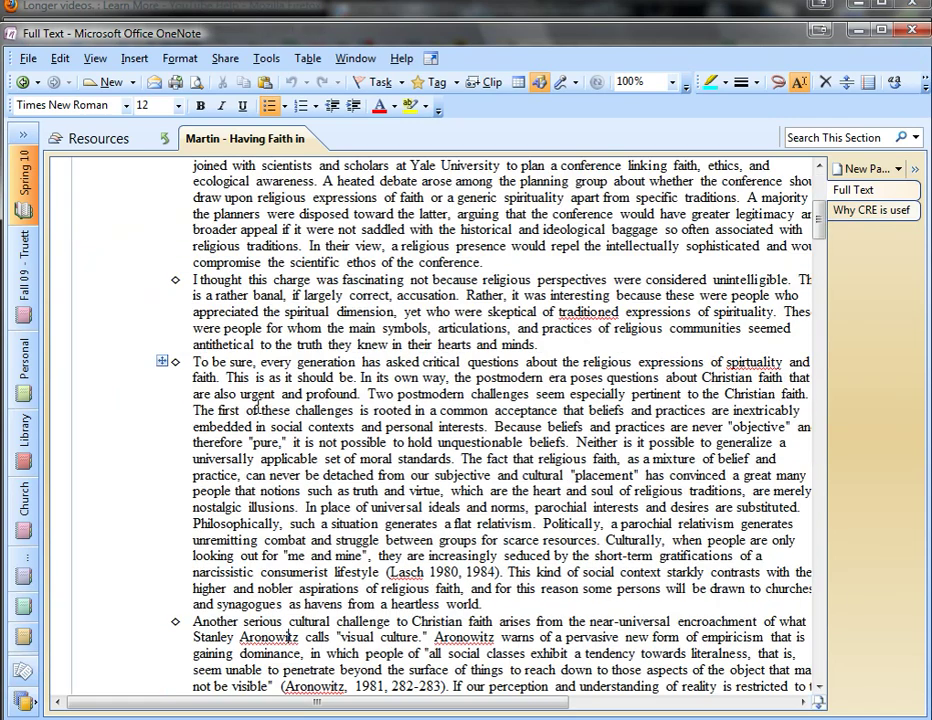
pyautogui.moveTo(207, 330); pyautogui.dragTo(516, 412)
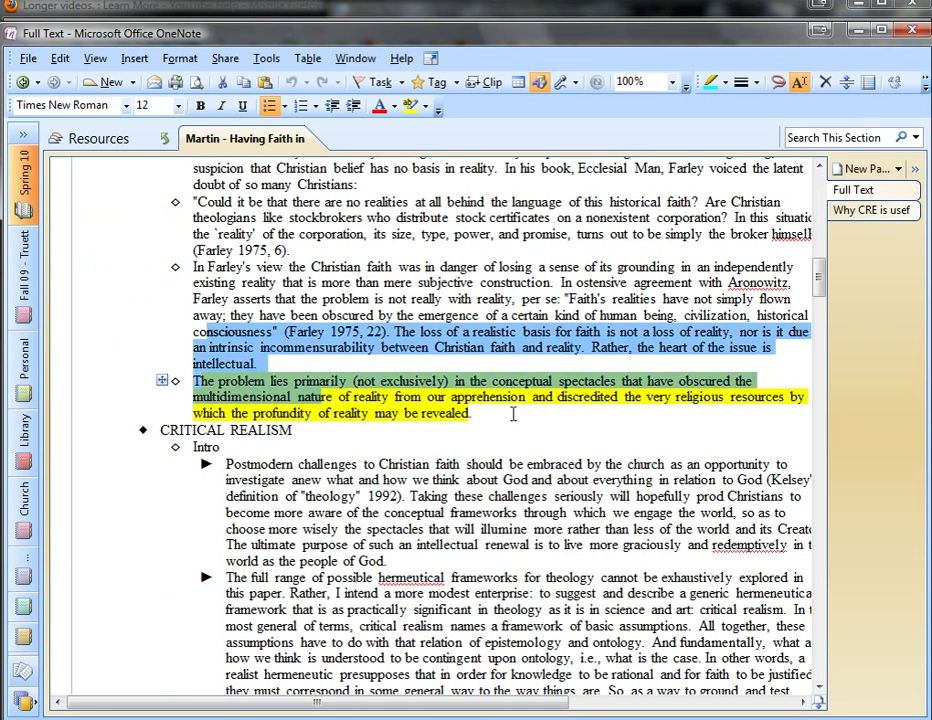
pyautogui.hotkey('alt', 'Tab')
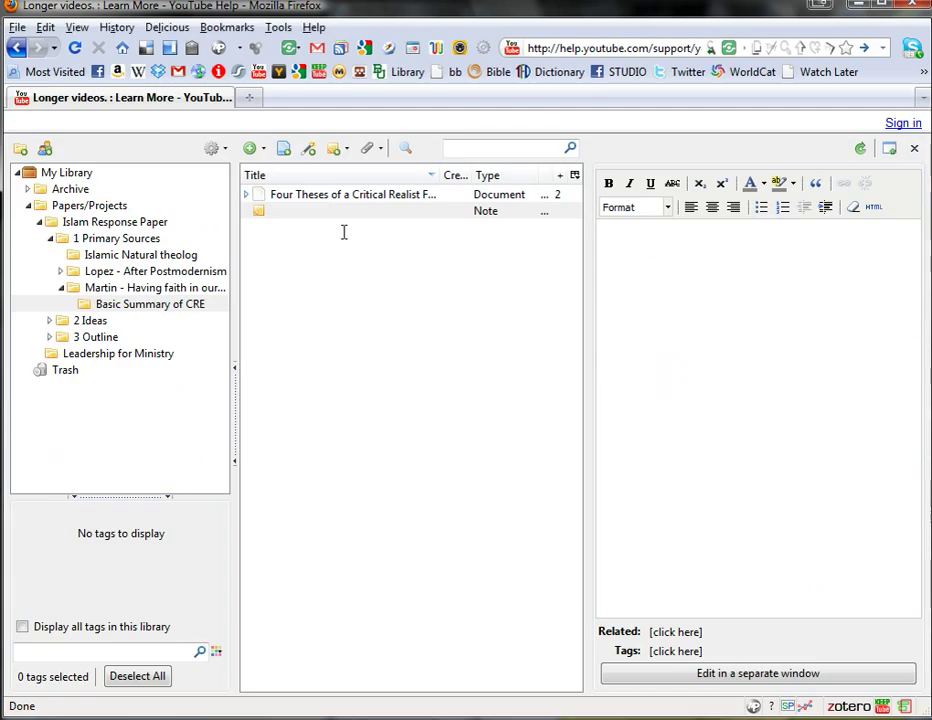
# Expand the Four Theses document and read its Four Theses of a Critical Realist Framework note in a separate window.
pyautogui.click(339, 209)
pyautogui.click(248, 194)
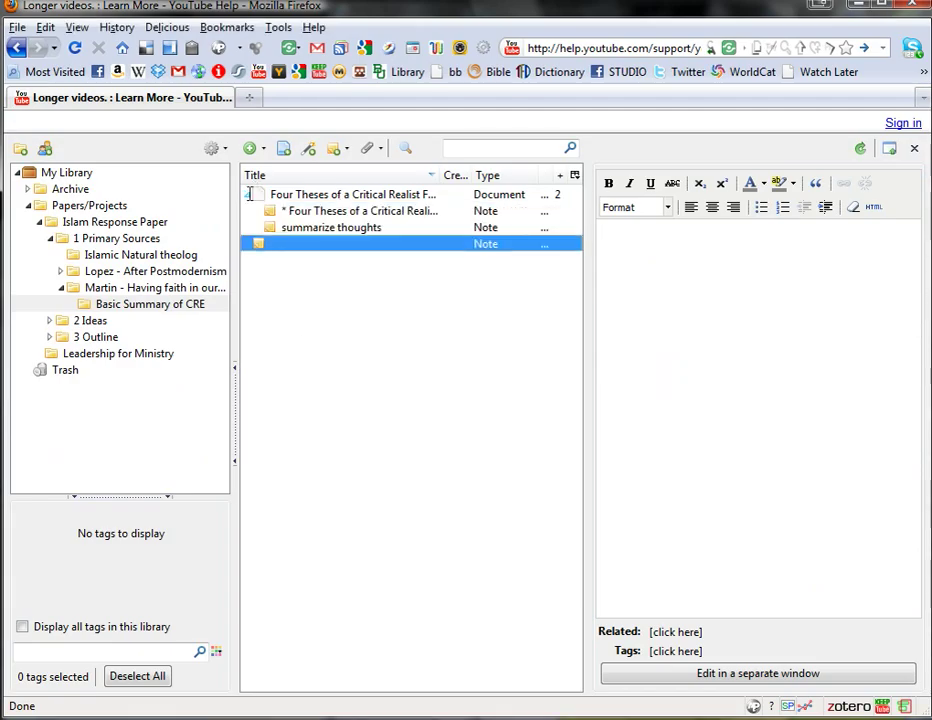
pyautogui.click(316, 212)
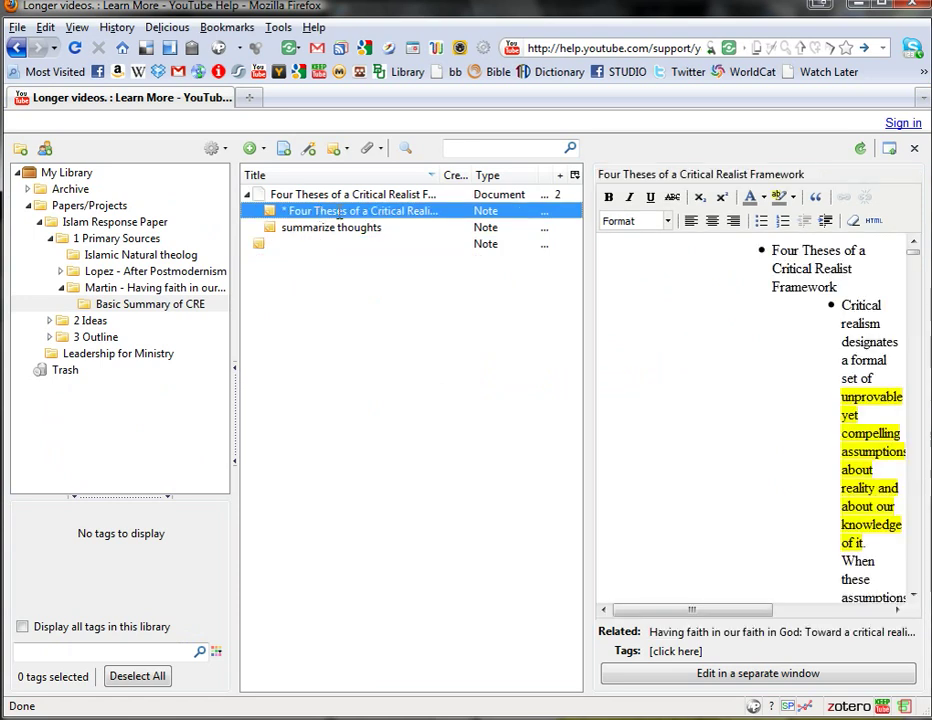
pyautogui.doubleClick(441, 210)
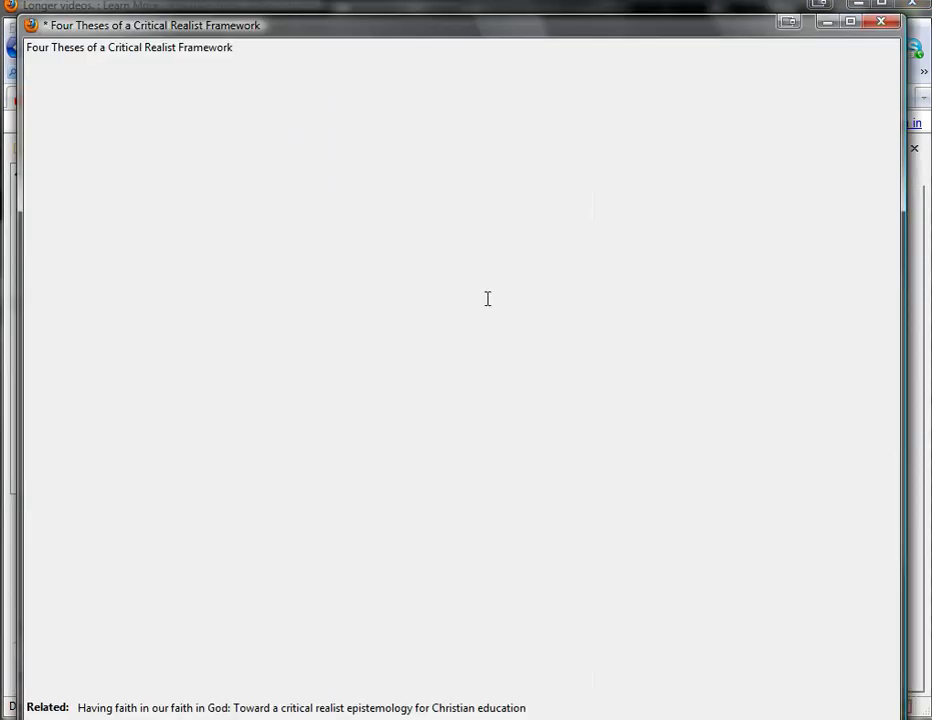
pyautogui.scroll(-4, 468, 338)
pyautogui.scroll(4, 468, 337)
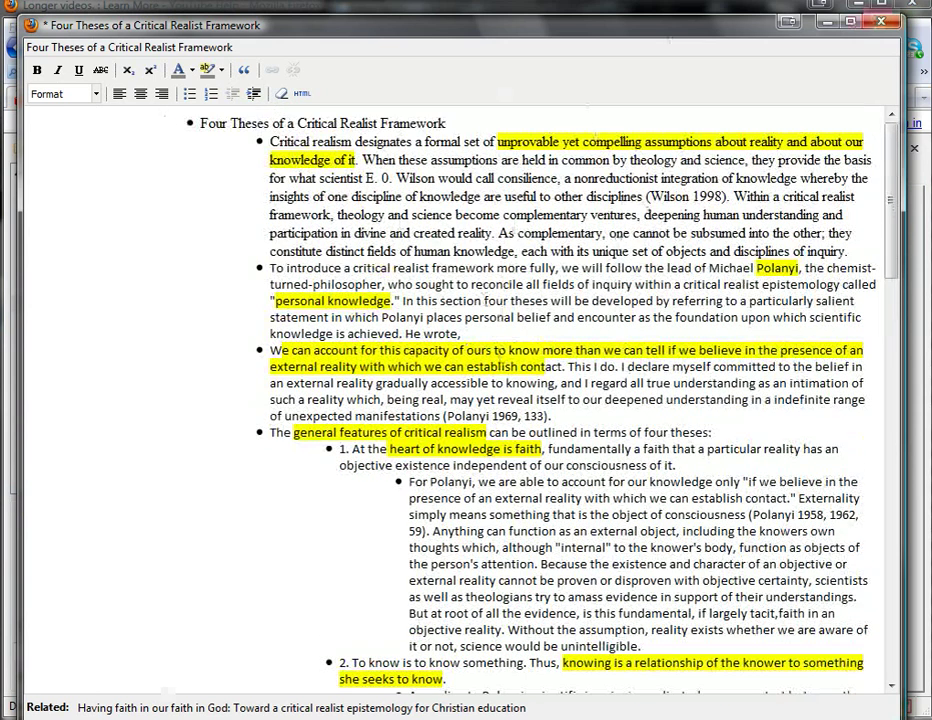
pyautogui.click(881, 21)
# Check which item is related to the Four Theses of a Critical Realist Framework note.
pyautogui.click(390, 192)
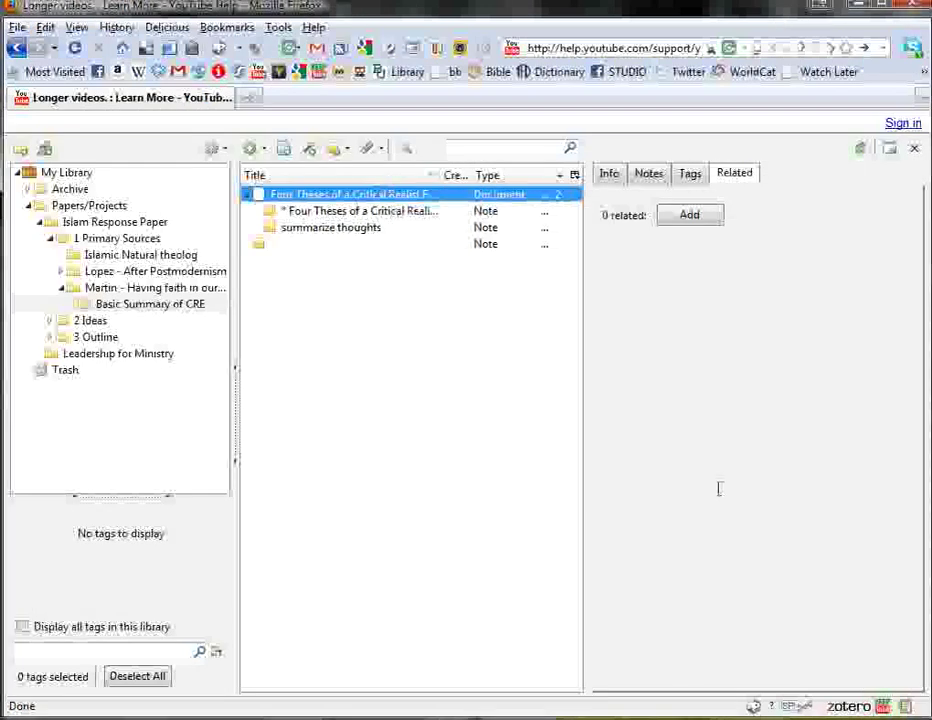
pyautogui.click(360, 211)
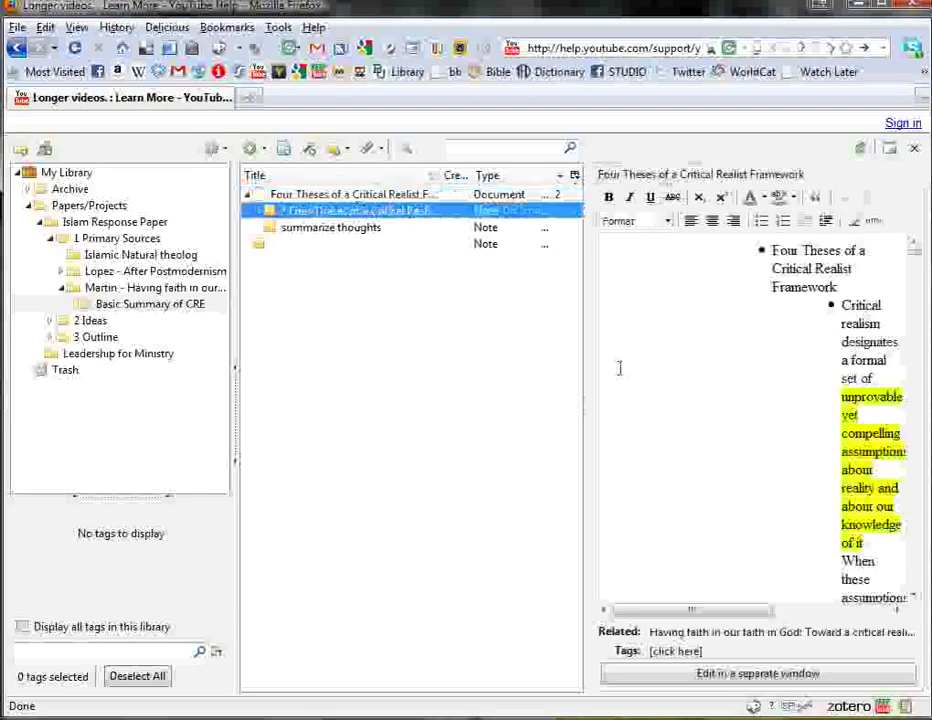
pyautogui.click(706, 632)
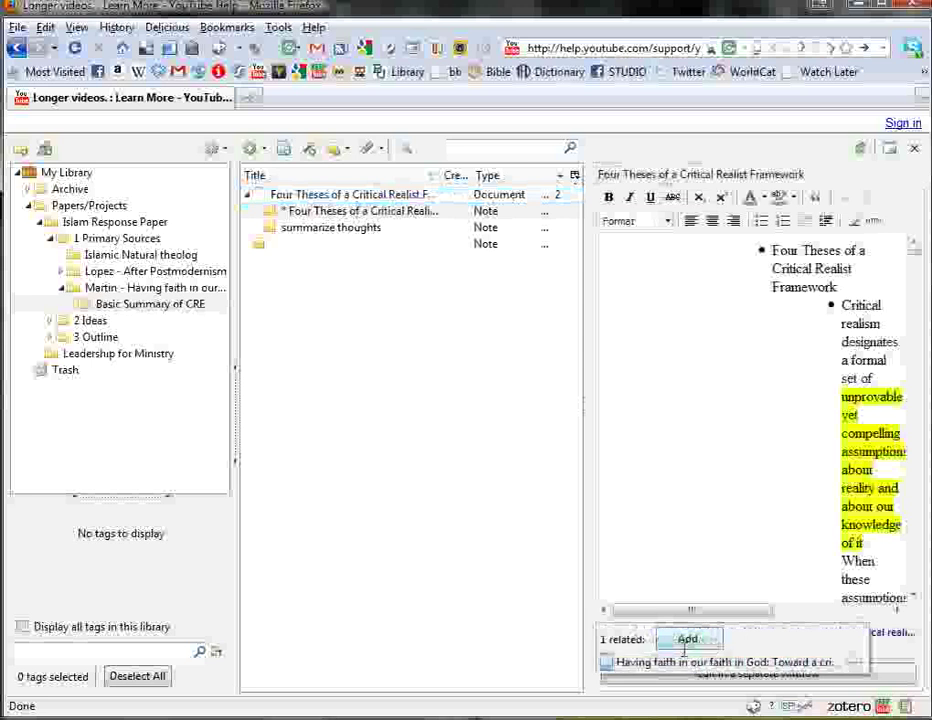
# Relate the "summarize thoughts" note to the web page item "Having faith in our faith in God".
pyautogui.click(339, 229)
pyautogui.click(339, 229)
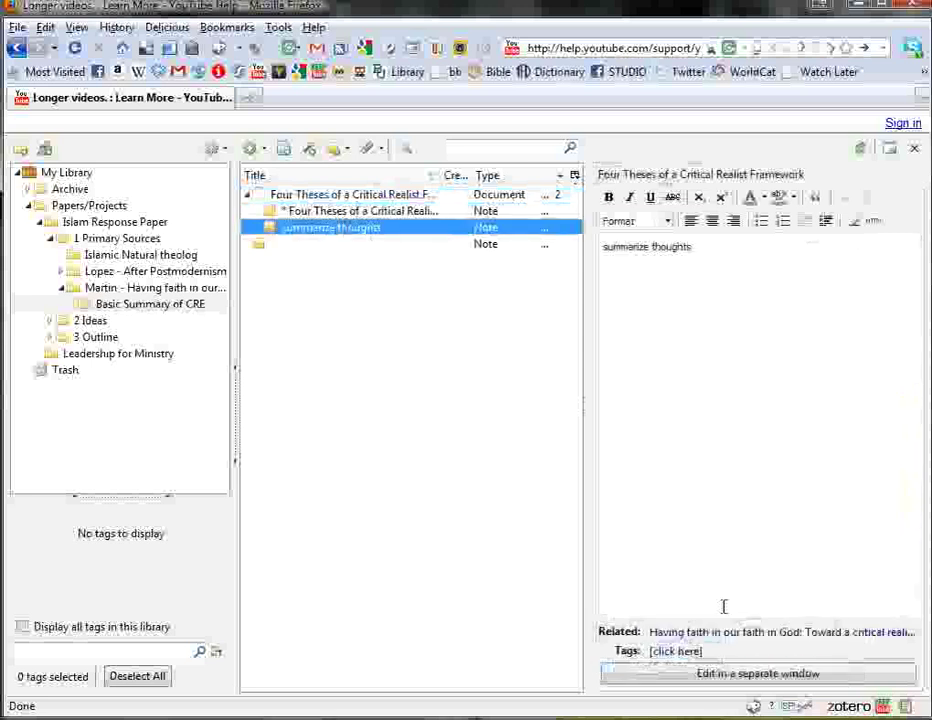
pyautogui.click(697, 634)
pyautogui.click(690, 639)
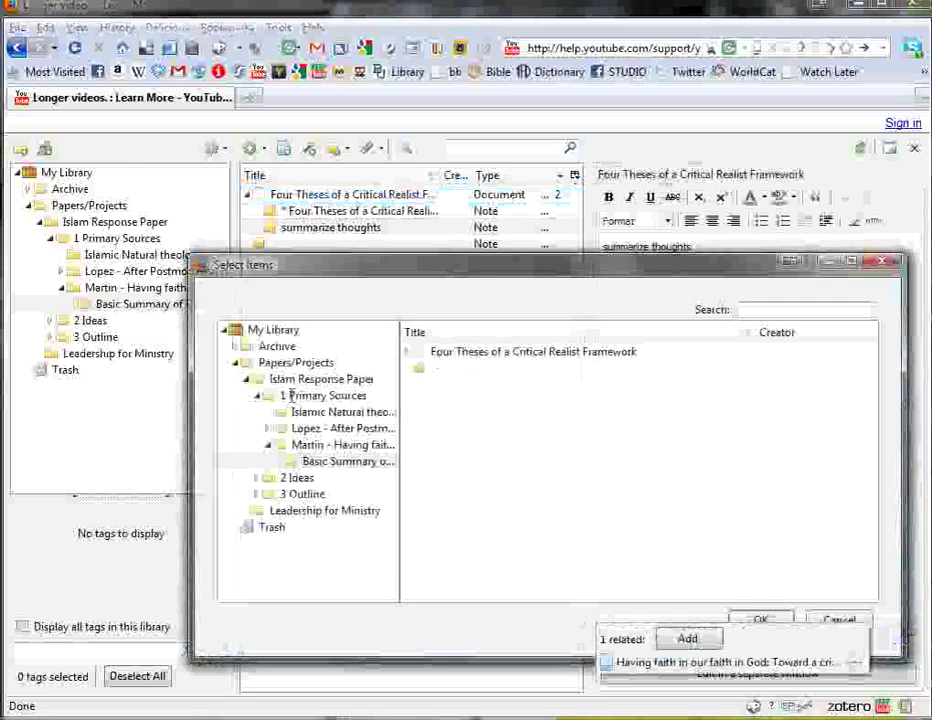
pyautogui.click(345, 445)
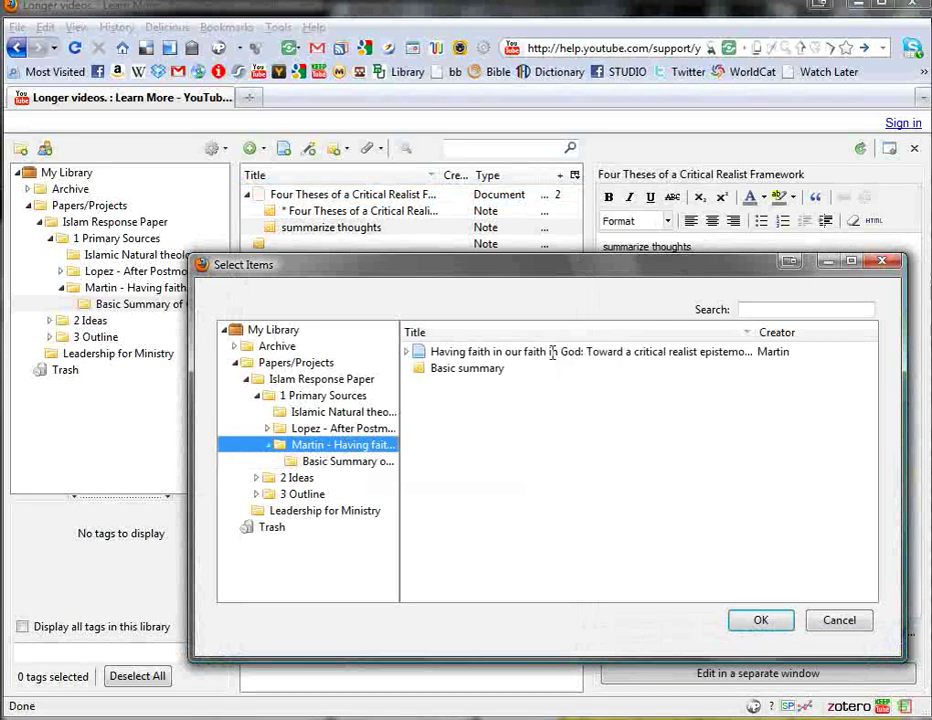
pyautogui.click(551, 351)
pyautogui.click(761, 620)
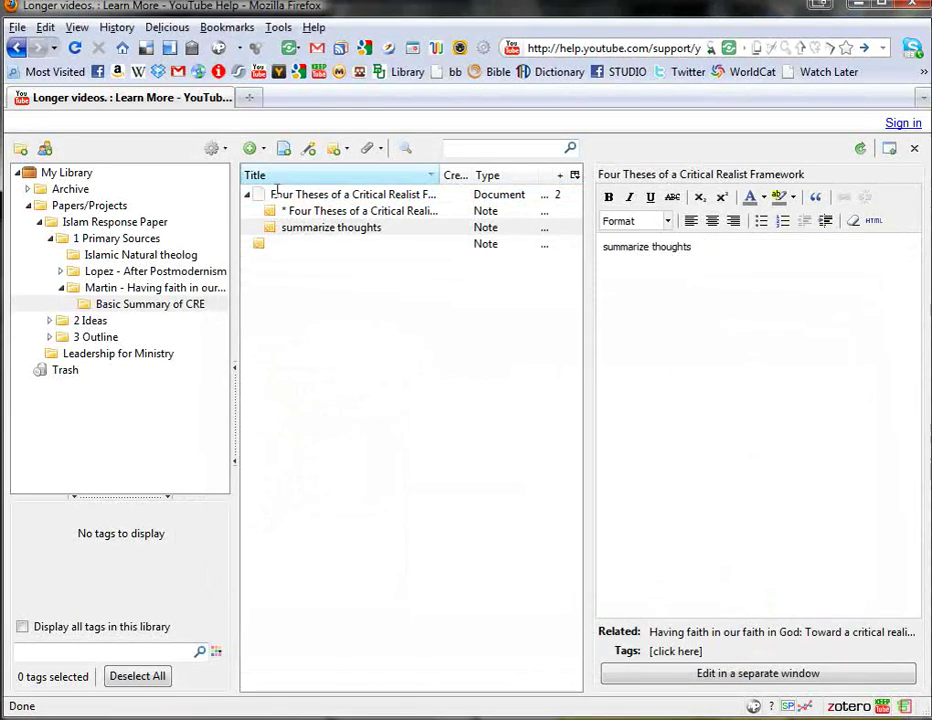
# Create a parent item from the blank standalone note in Basic Summary of CRE.
pyautogui.click(297, 211)
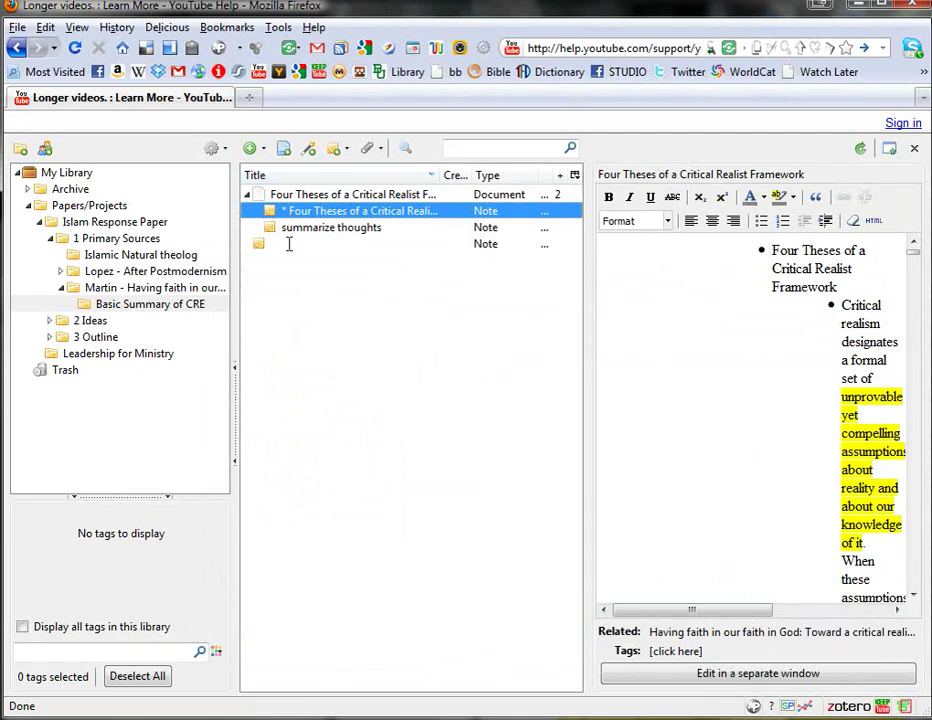
pyautogui.click(289, 244)
pyautogui.click(310, 214)
pyautogui.rightClick(299, 244)
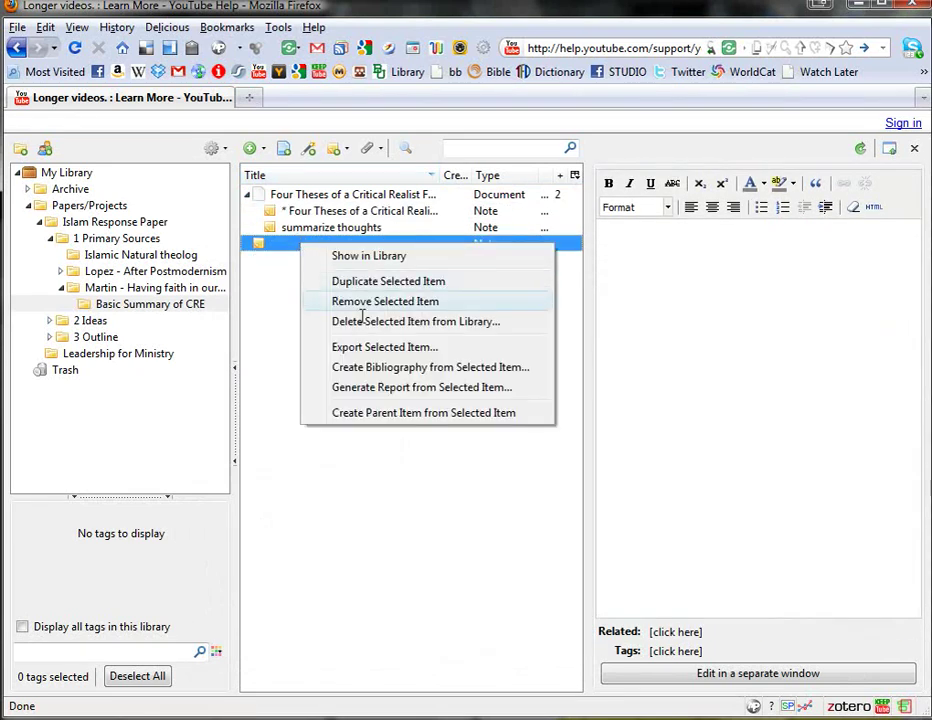
pyautogui.click(384, 410)
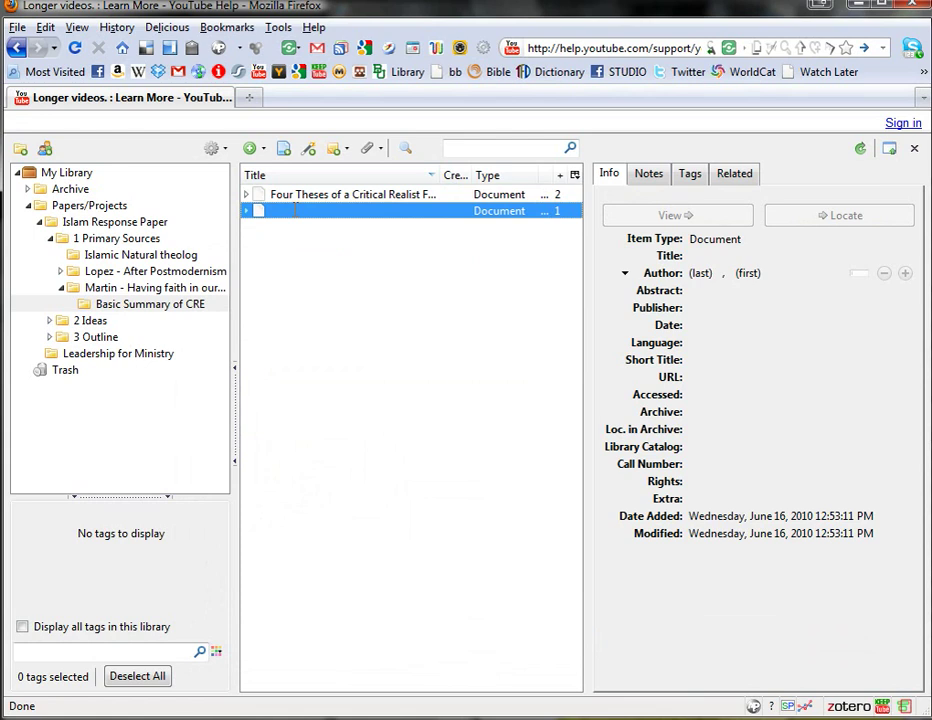
# Reverse the title sort order of the item list and restore it, leaving the new parent document's title blank.
pyautogui.click(722, 256)
pyautogui.click(358, 211)
pyautogui.click(285, 177)
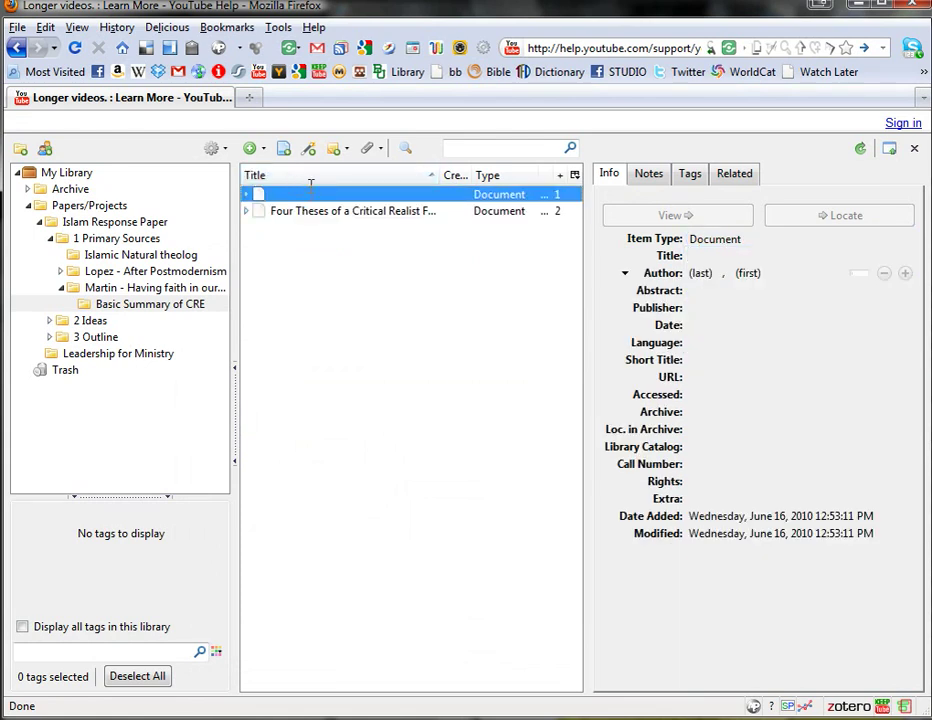
pyautogui.click(313, 177)
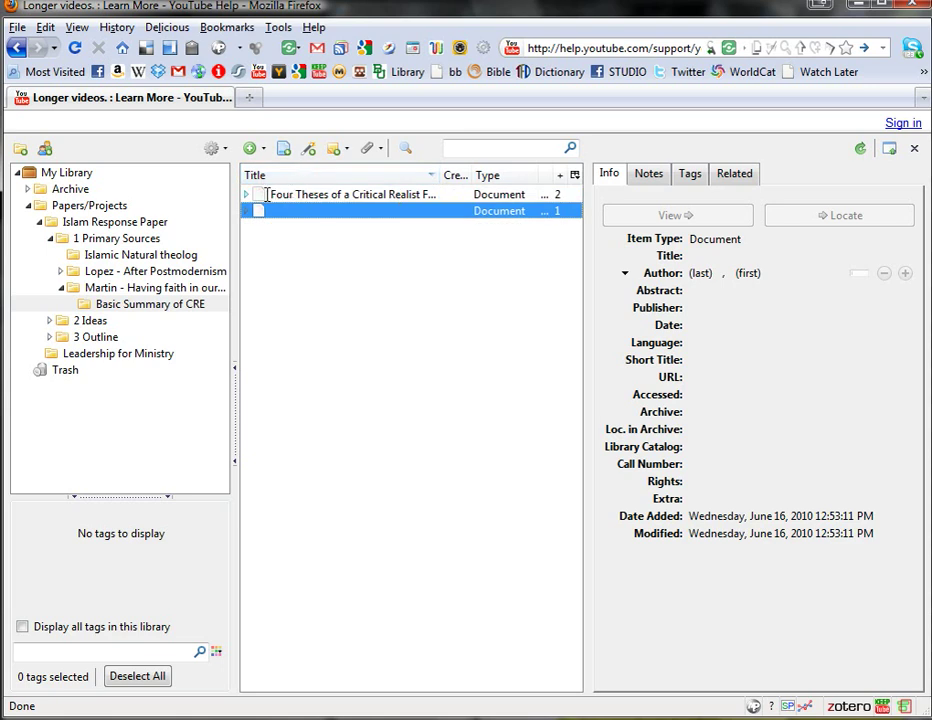
# Expand the Four Theses of a Critical Realist Framework document and view its two child notes.
pyautogui.click(247, 194)
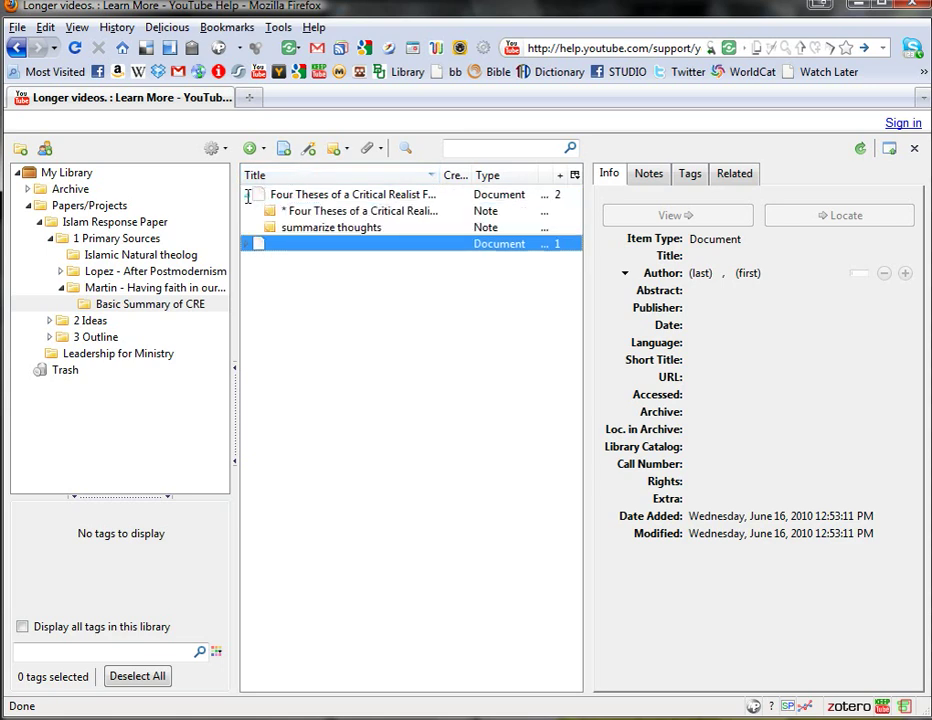
pyautogui.click(338, 211)
pyautogui.click(362, 227)
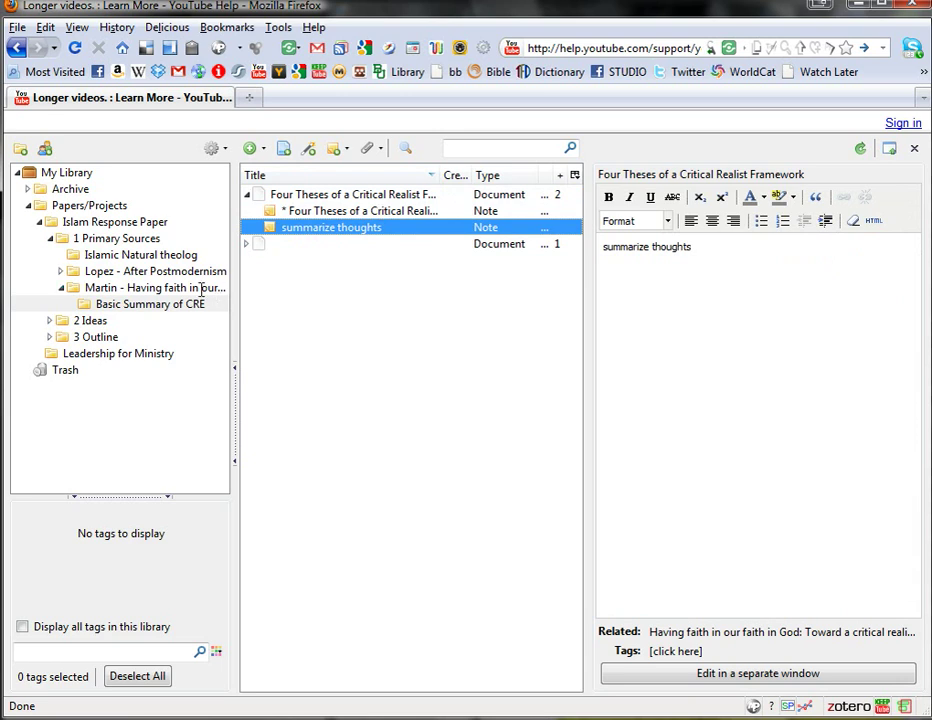
# Show the Lopez - After Postmodernism collection and switch to PDF-XChange Viewer to view the highlighted source text.
pyautogui.click(150, 271)
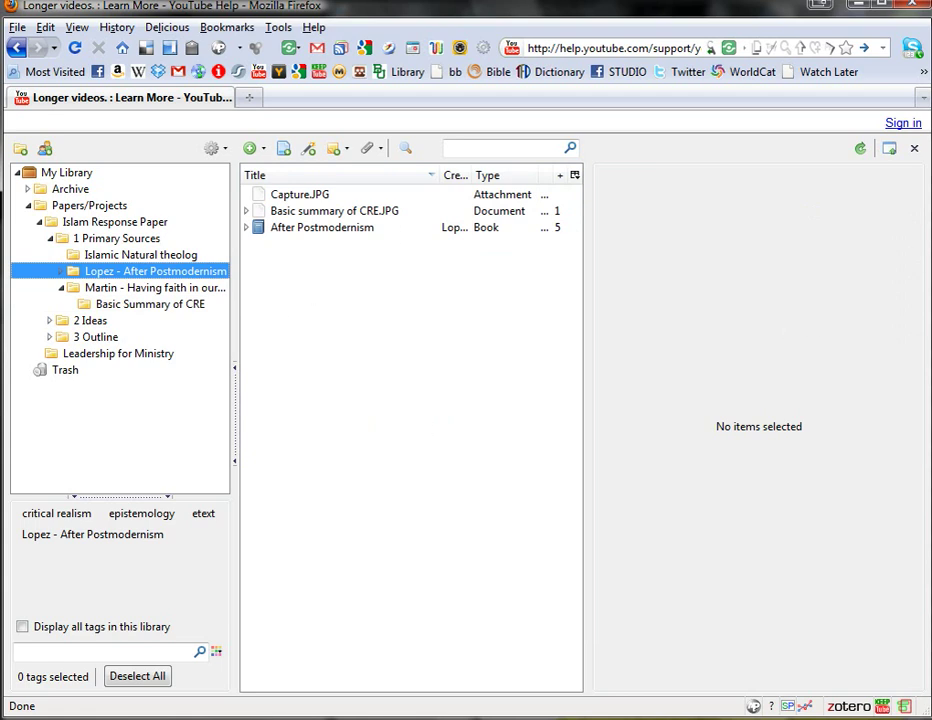
pyautogui.hotkey('alt', 'Tab')
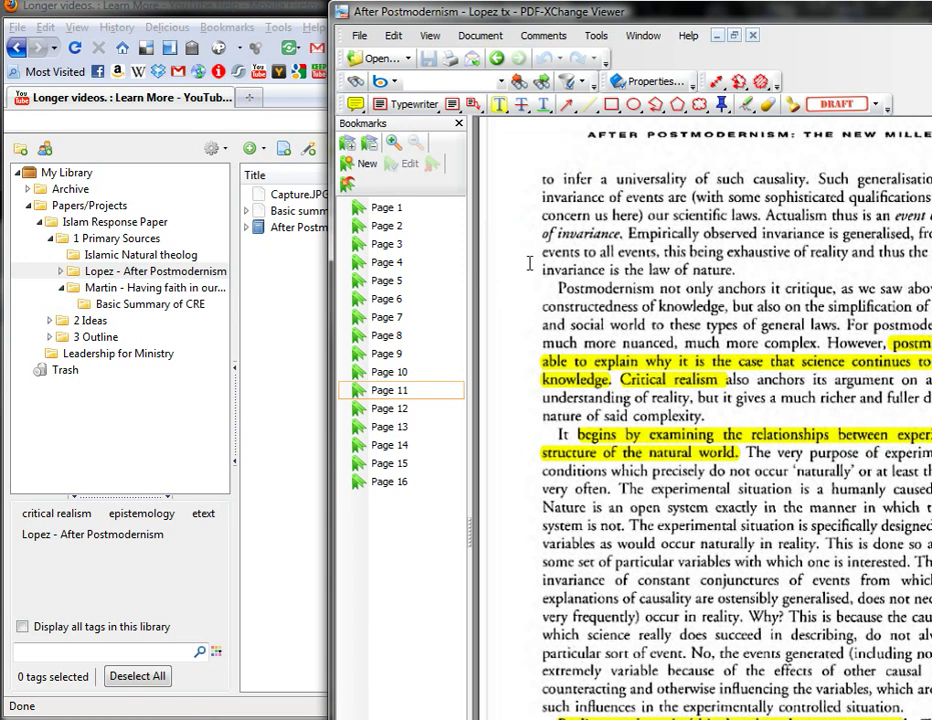
pyautogui.scroll(1, 493, 235)
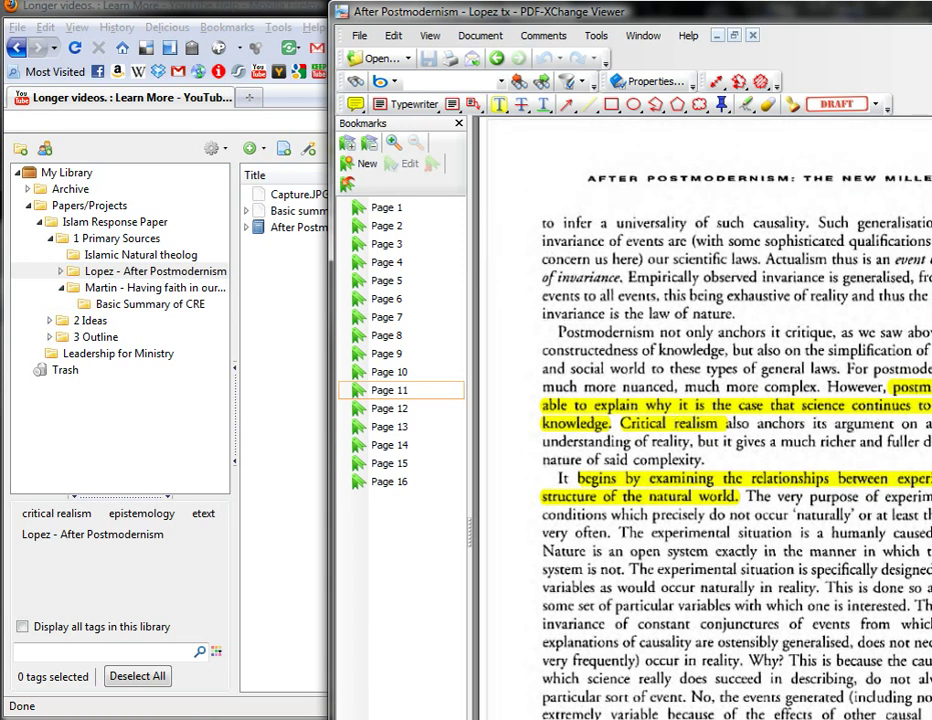
# Switch to the captures folder in Windows Explorer to examine the saved image captures, and return to Zotero in Firefox.
pyautogui.click(324, 709)
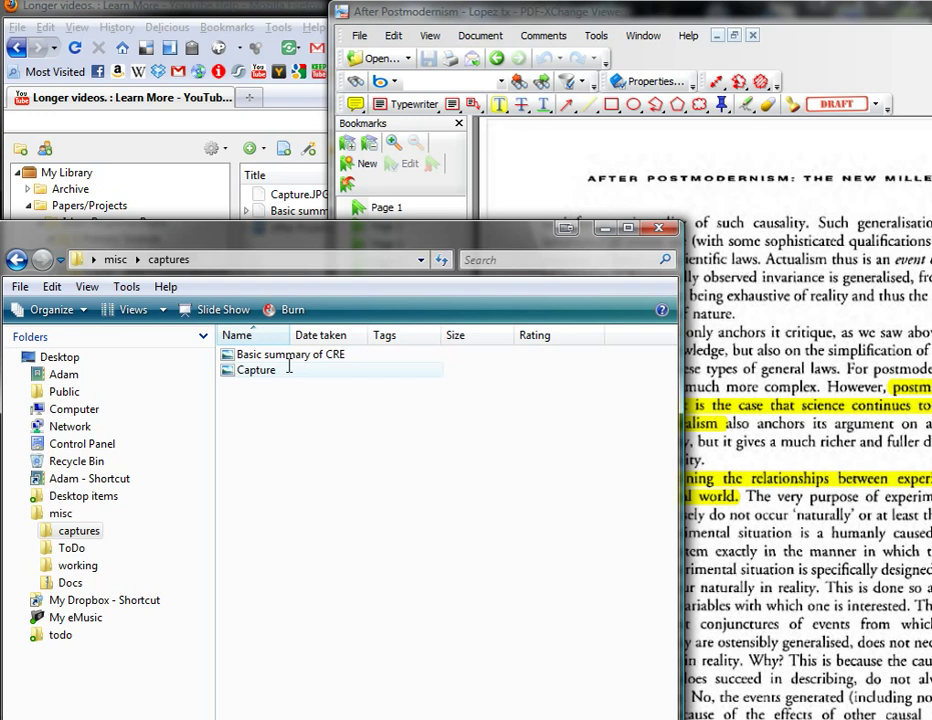
pyautogui.click(274, 368)
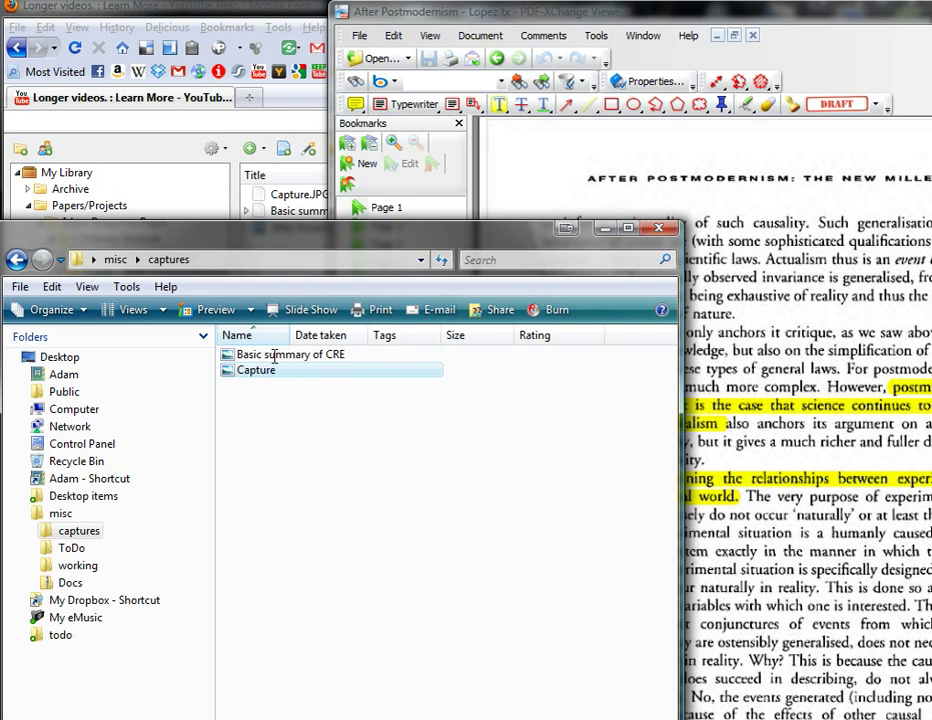
pyautogui.click(276, 12)
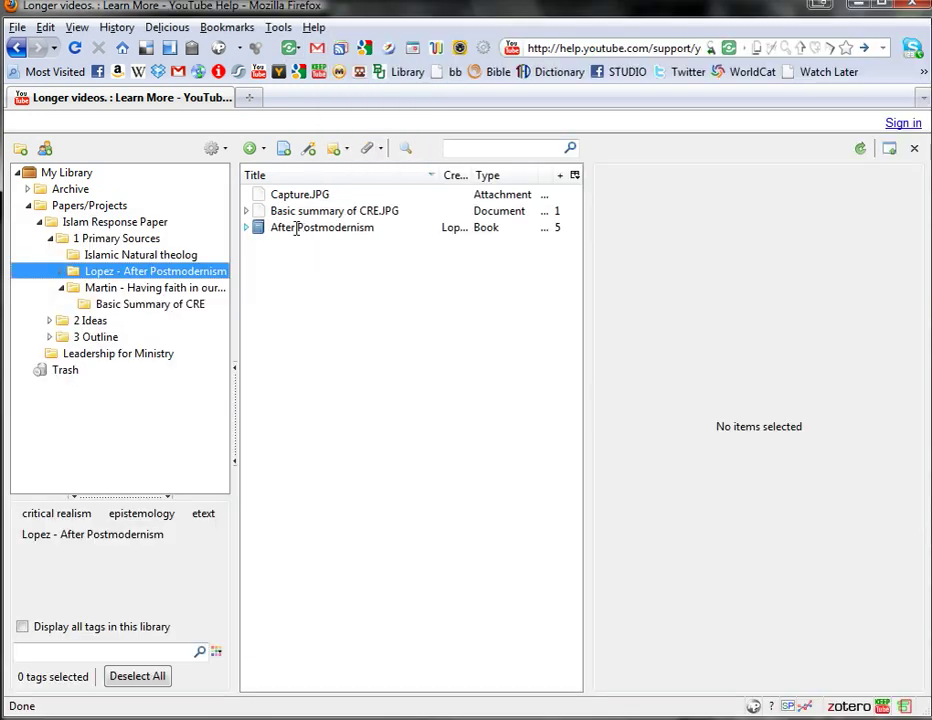
# Inspect Capture.JPG and the attachment inside Basic summary of CRE.JPG, viewing the attached image in the full browser window.
pyautogui.click(290, 194)
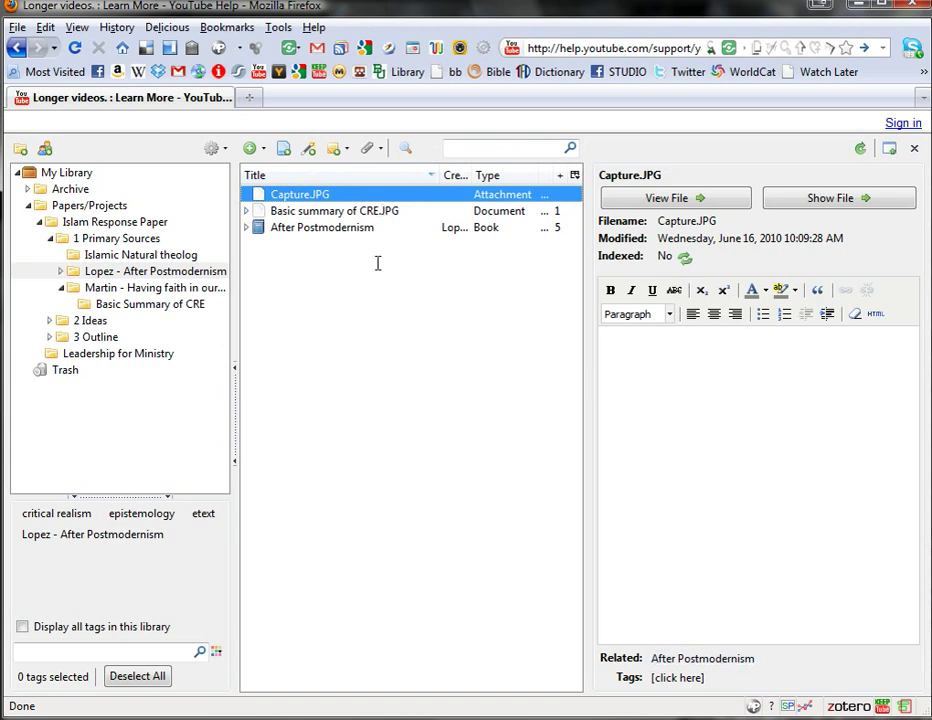
pyautogui.click(283, 213)
pyautogui.press('Right')
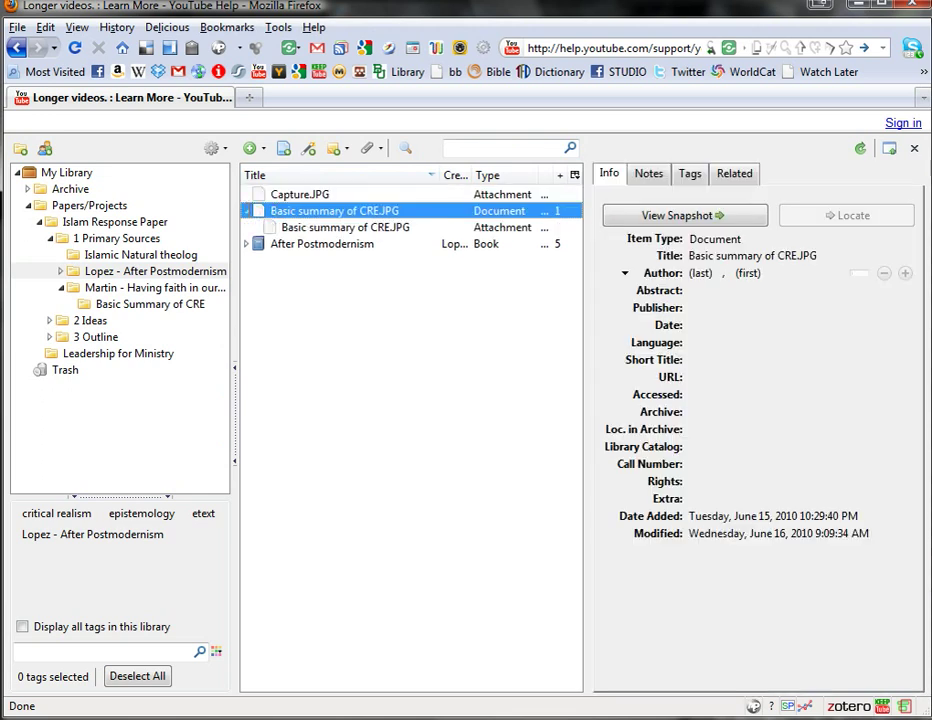
pyautogui.click(328, 226)
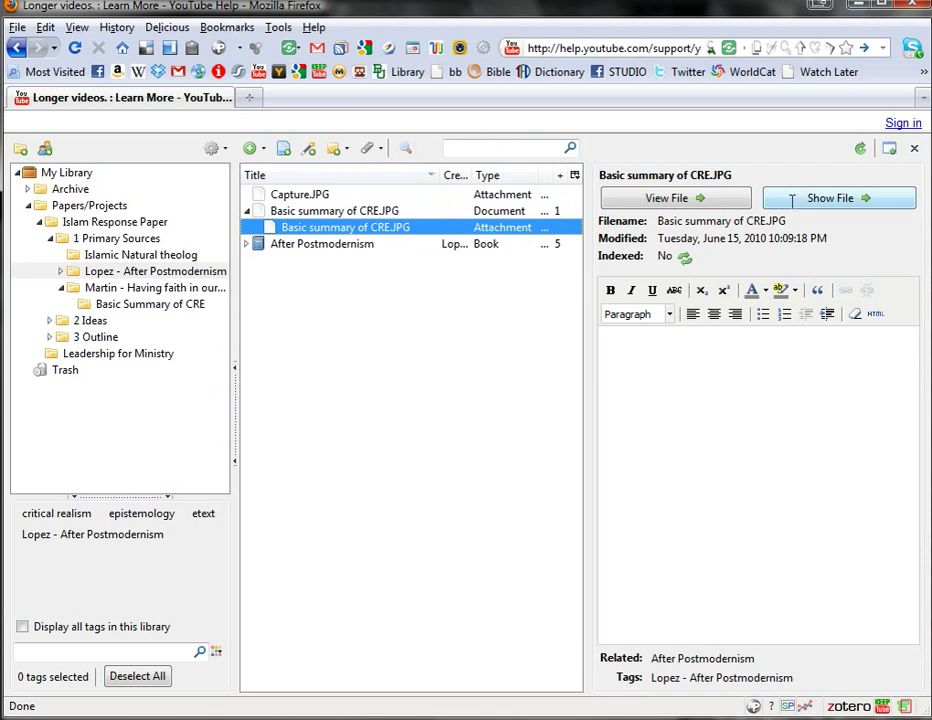
pyautogui.click(692, 197)
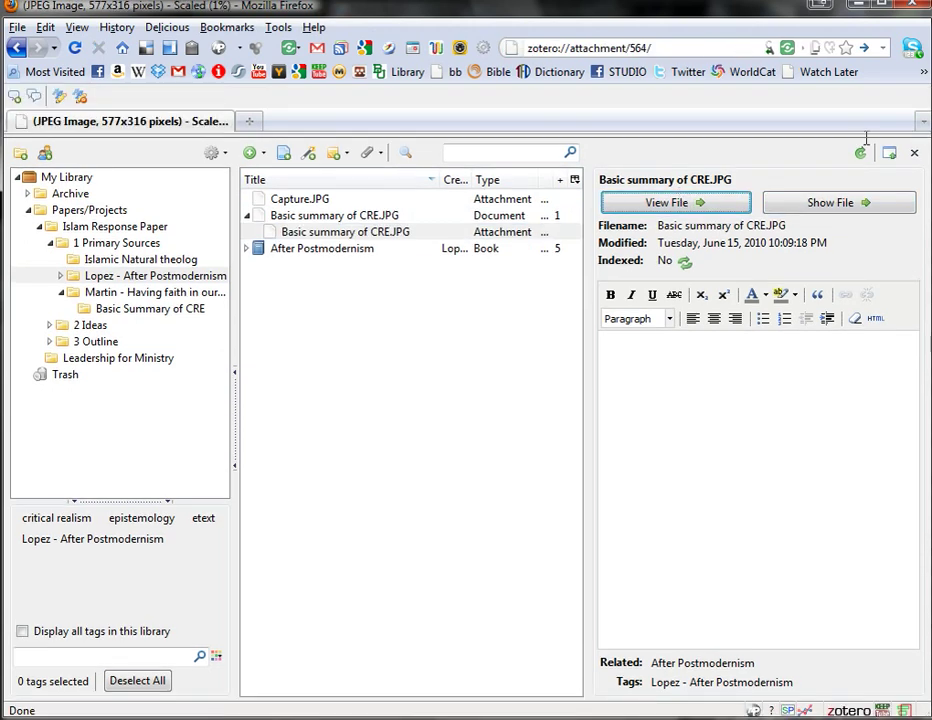
pyautogui.click(840, 708)
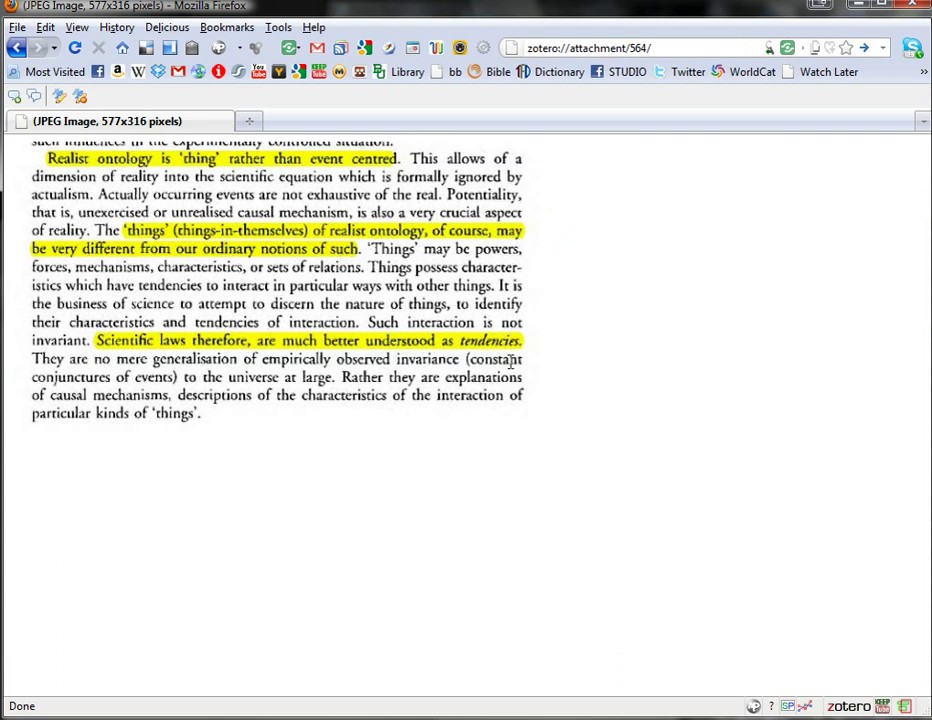
pyautogui.hotkey('ctrl', 'alt', 'z')
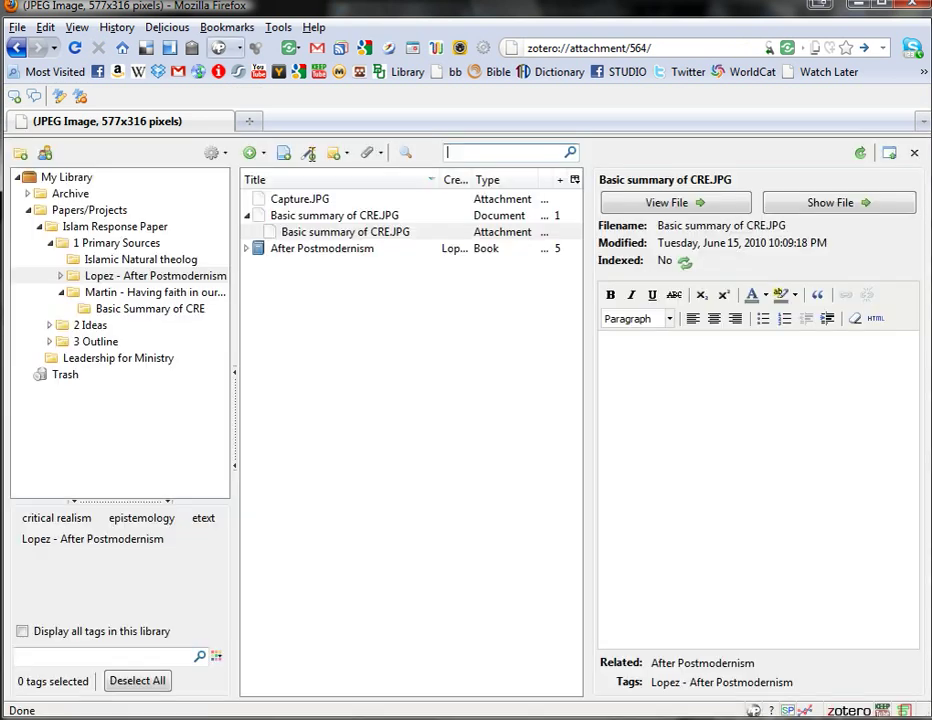
# Check the note-adding options for the Basic summary of CRE.JPG document and collapse the document.
pyautogui.click(342, 218)
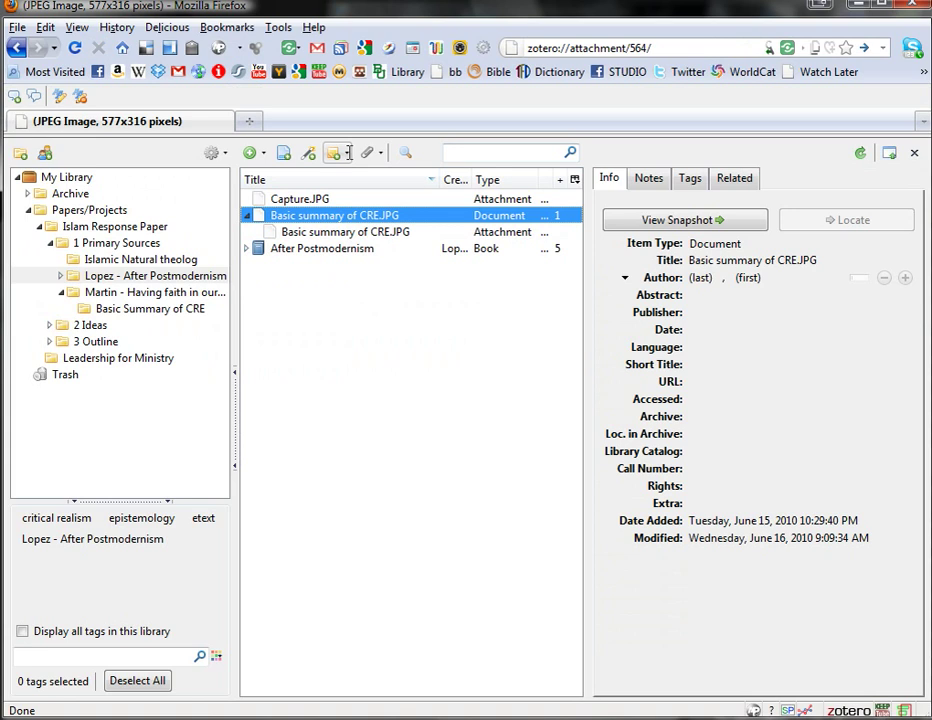
pyautogui.click(348, 152)
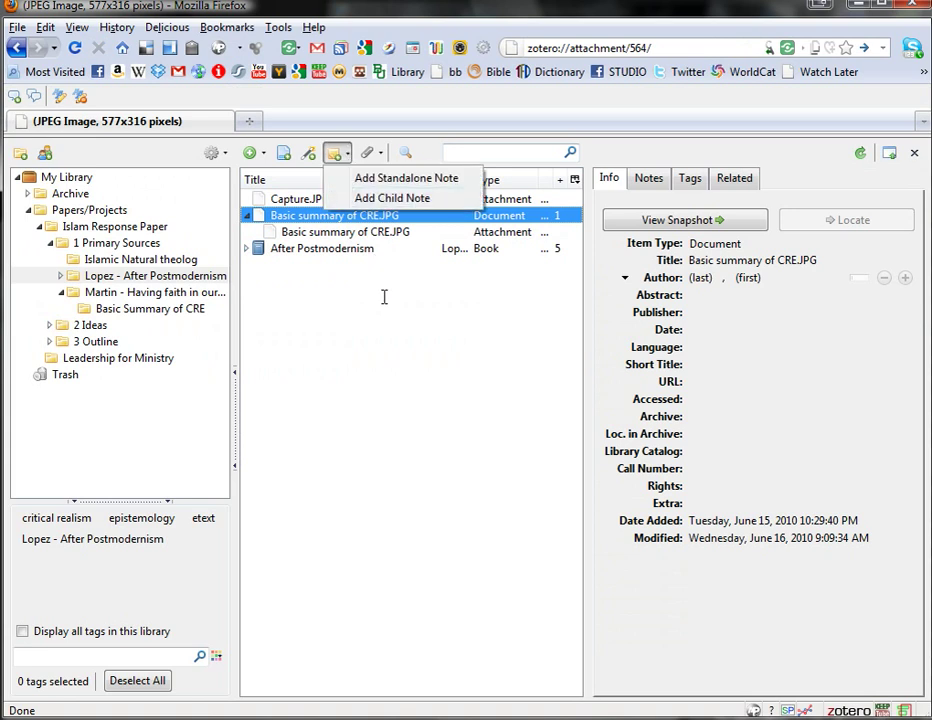
pyautogui.click(345, 216)
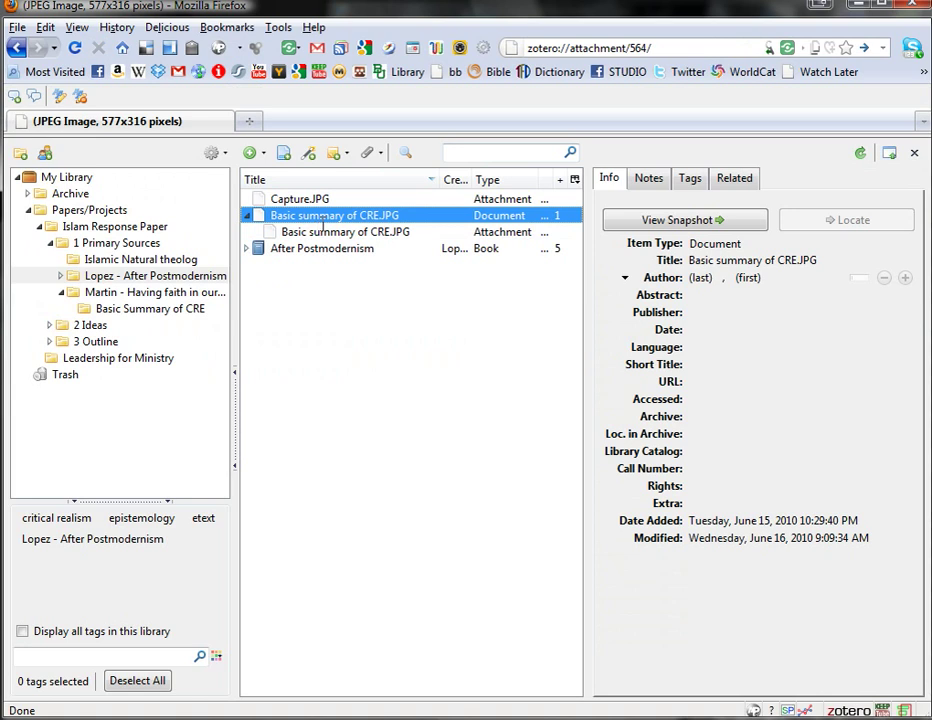
pyautogui.click(247, 216)
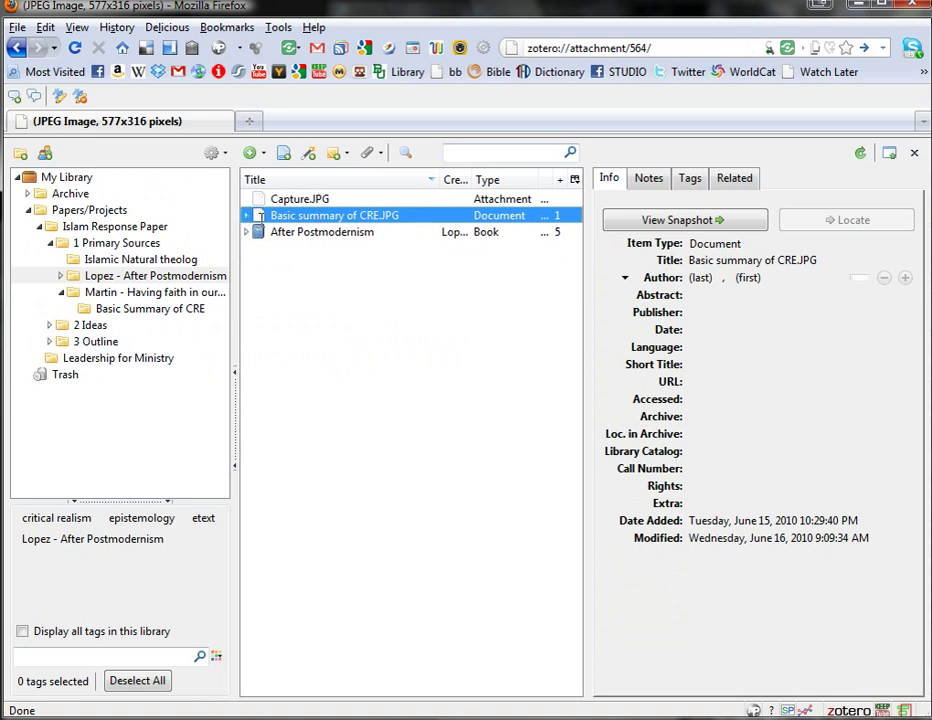
# Check the related item of Capture.JPG and follow the link to the After Postmodernism book.
pyautogui.click(300, 200)
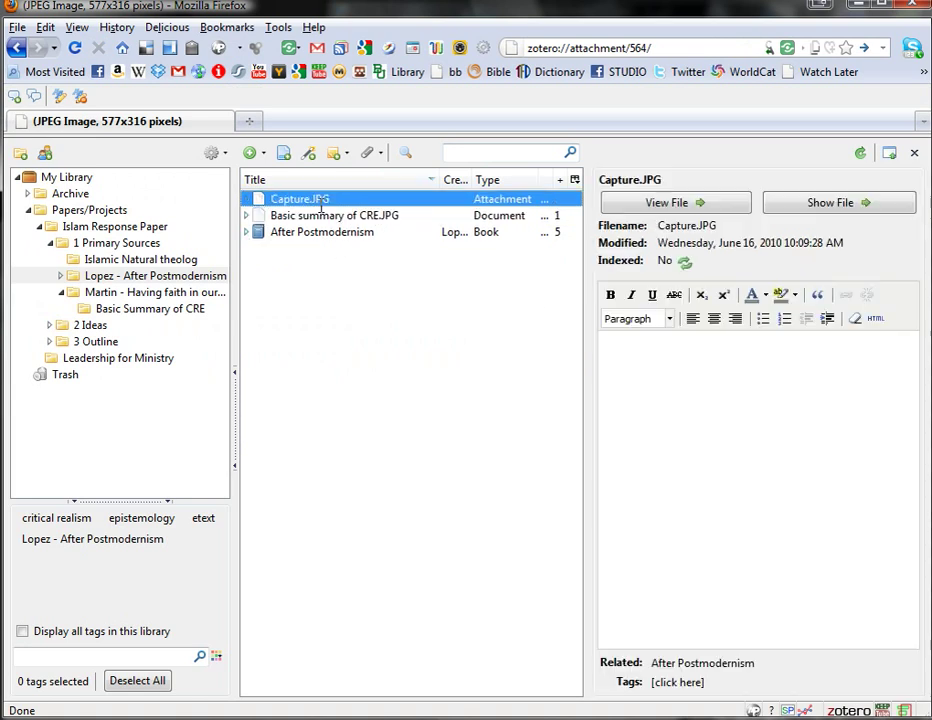
pyautogui.click(707, 660)
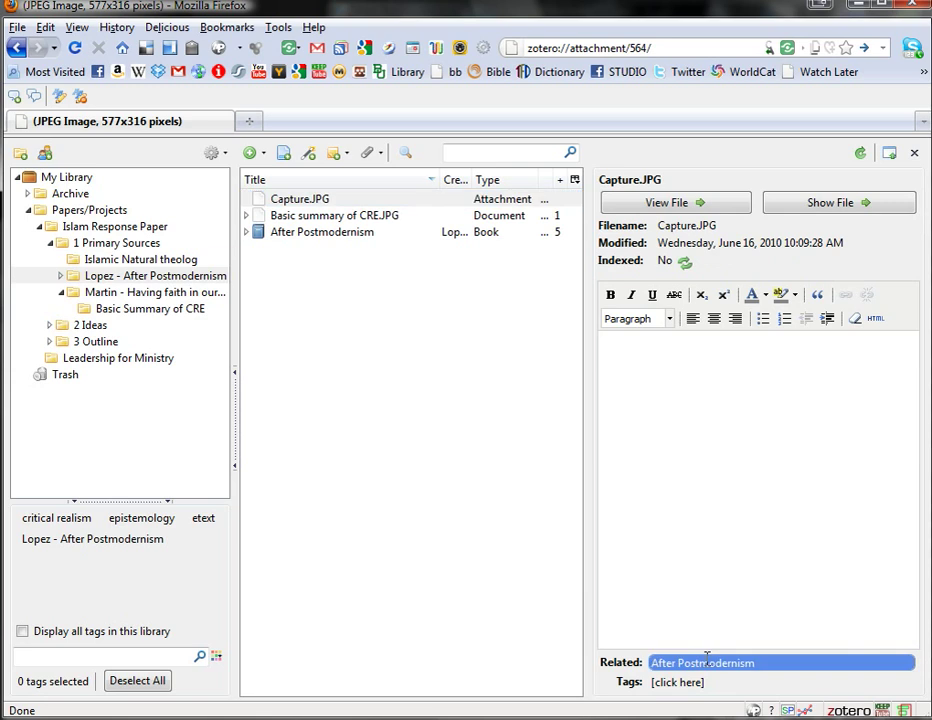
pyautogui.click(668, 693)
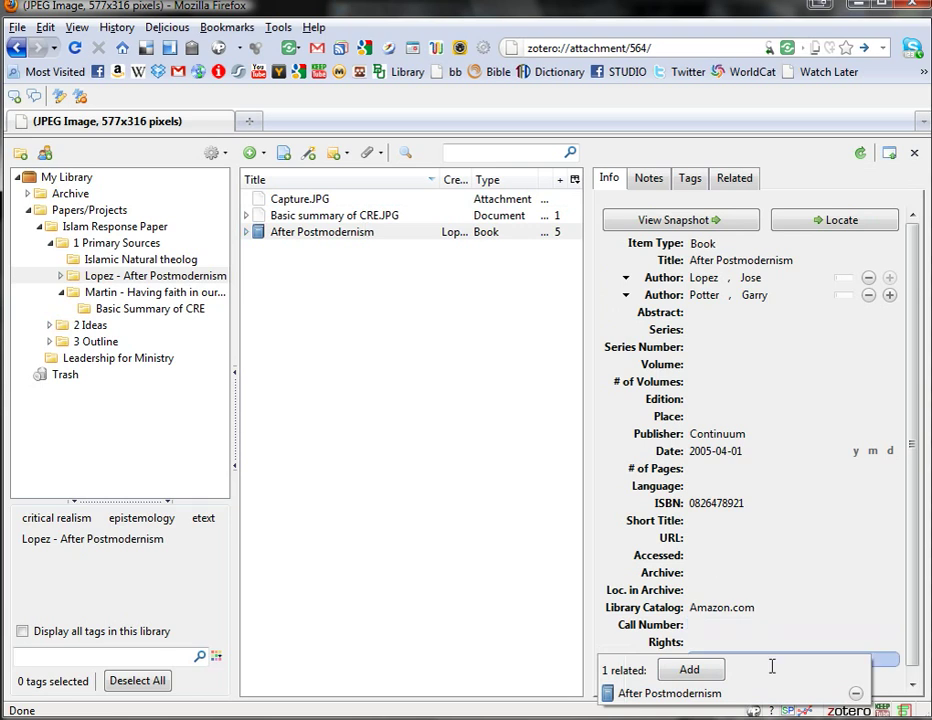
pyautogui.click(387, 231)
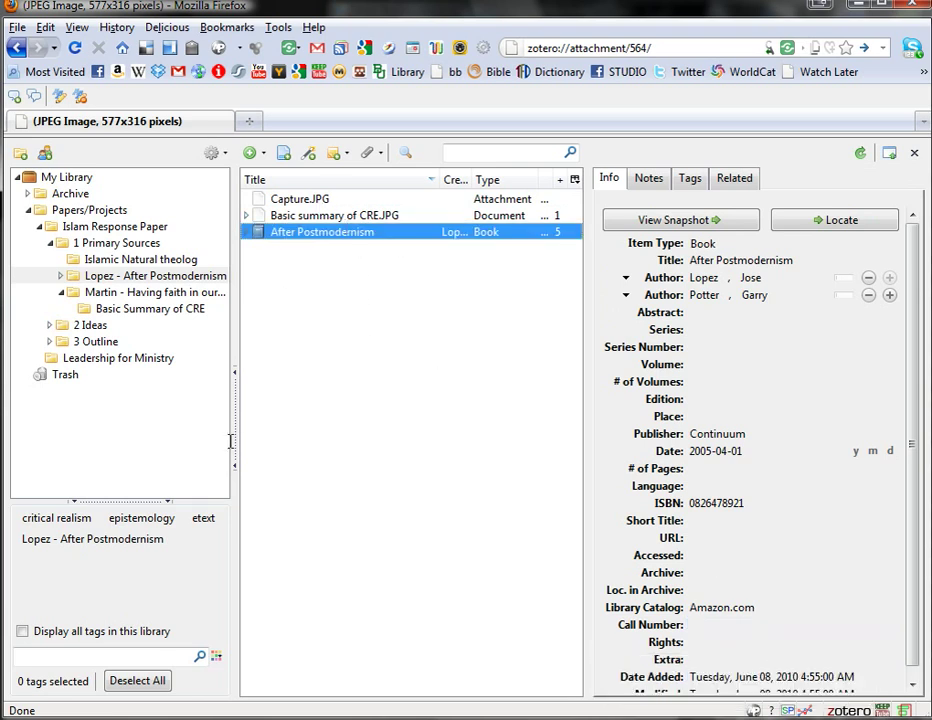
# Apply the Lopez - After Postmodernism tag to all three items in the Lopez collection at once.
pyautogui.click(322, 199)
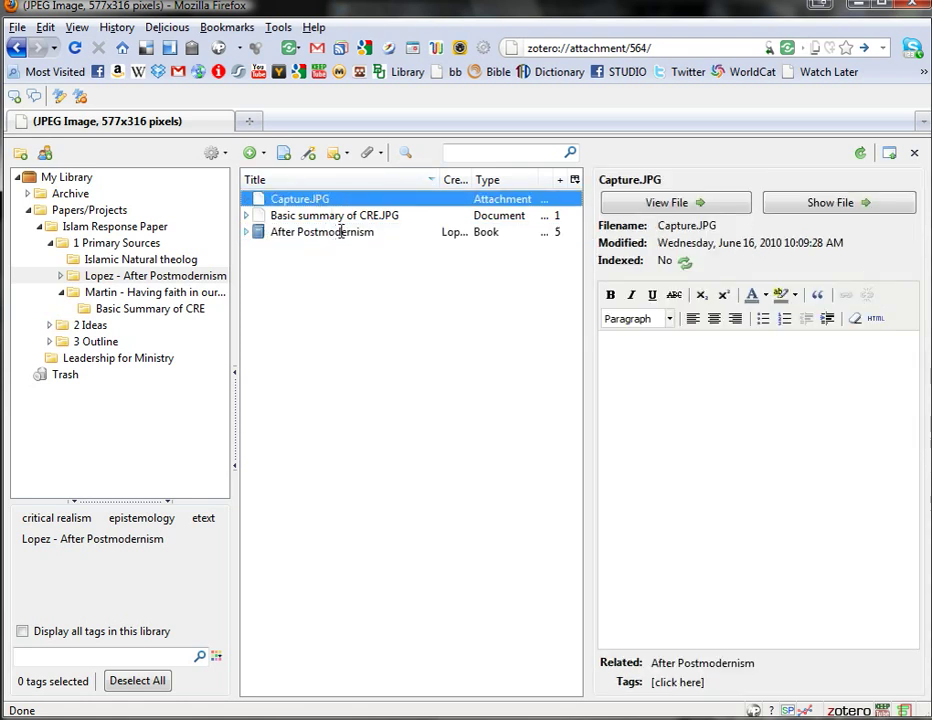
pyautogui.keyDown('shift'); pyautogui.click(326, 228); pyautogui.keyUp('shift')
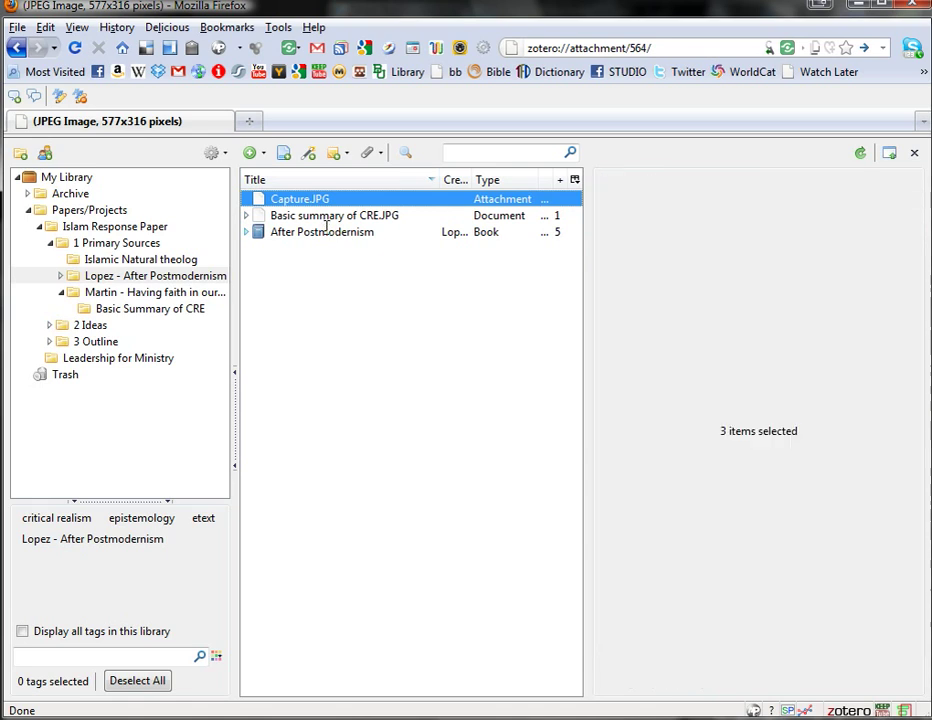
pyautogui.click(61, 275)
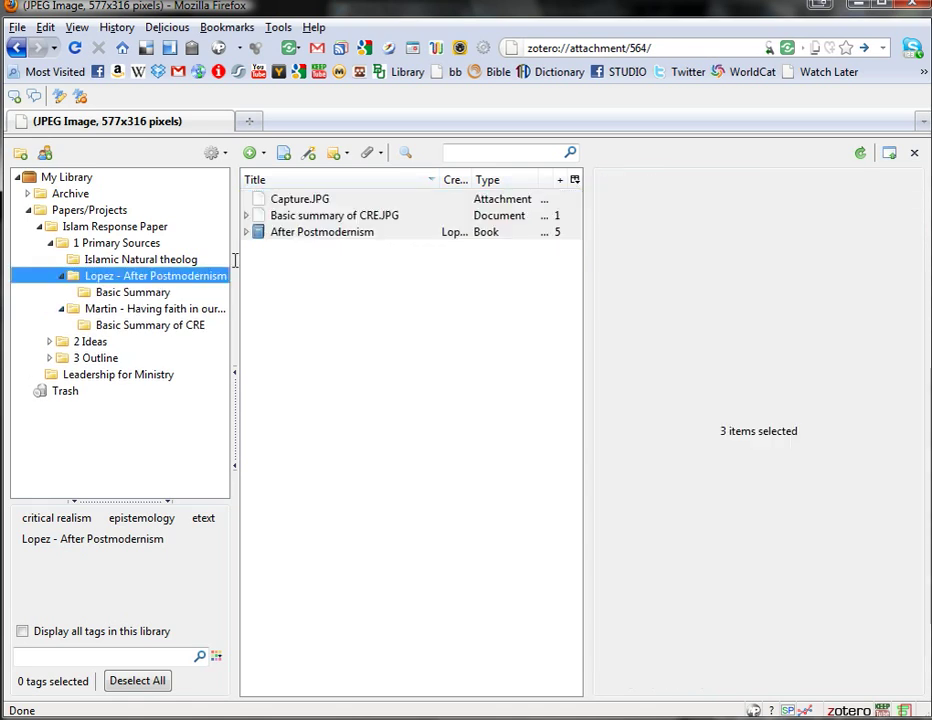
pyautogui.moveTo(326, 228); pyautogui.dragTo(160, 546)
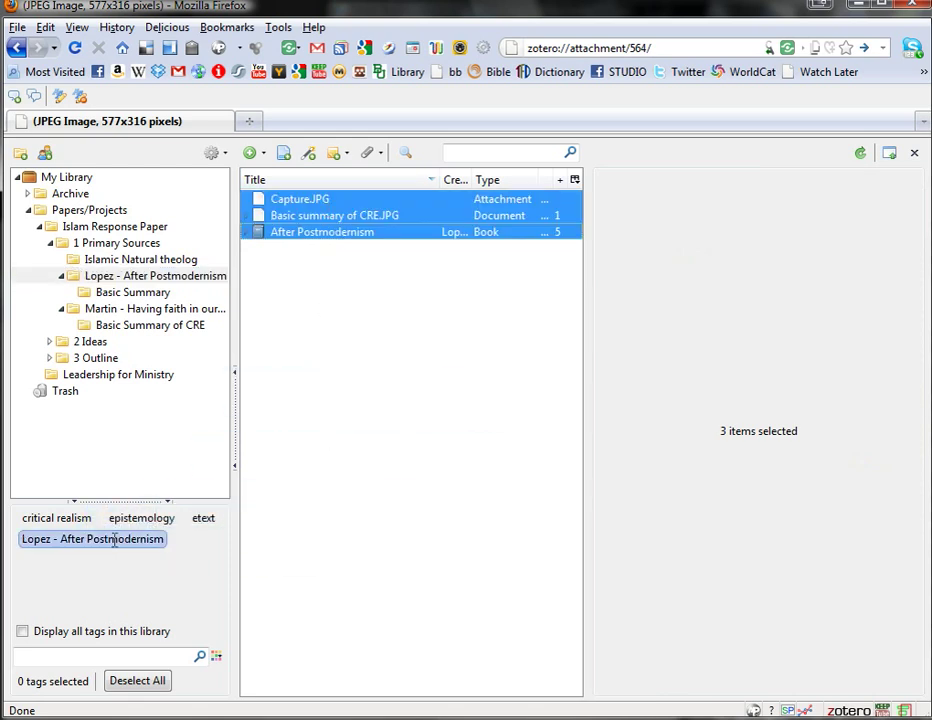
pyautogui.click(374, 214)
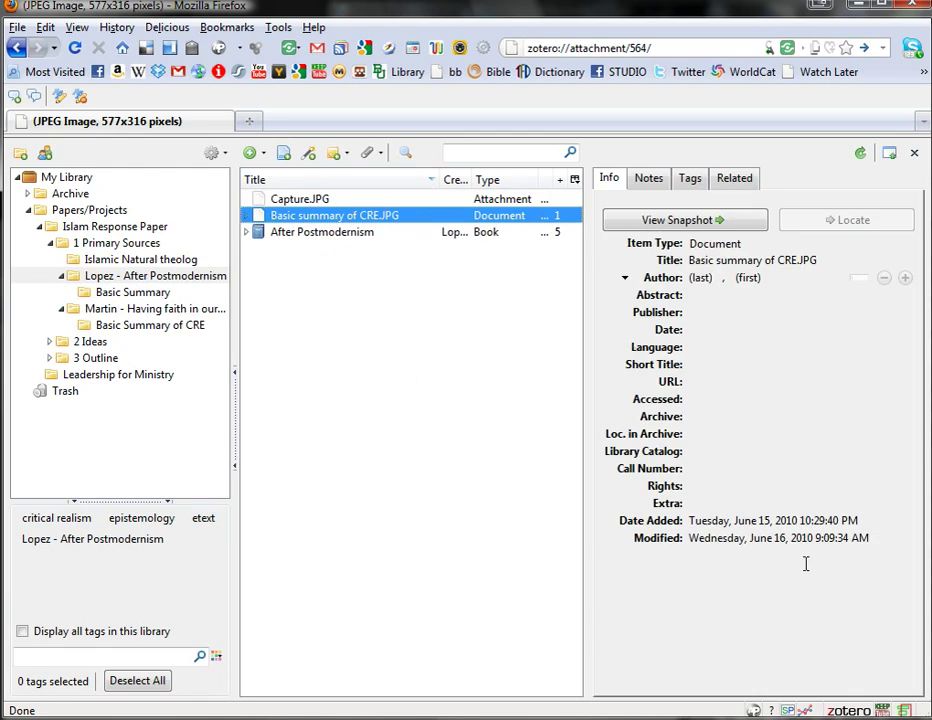
# Look through the items in the Martin, Lopez and Islamic Natural theolog collections.
pyautogui.click(136, 309)
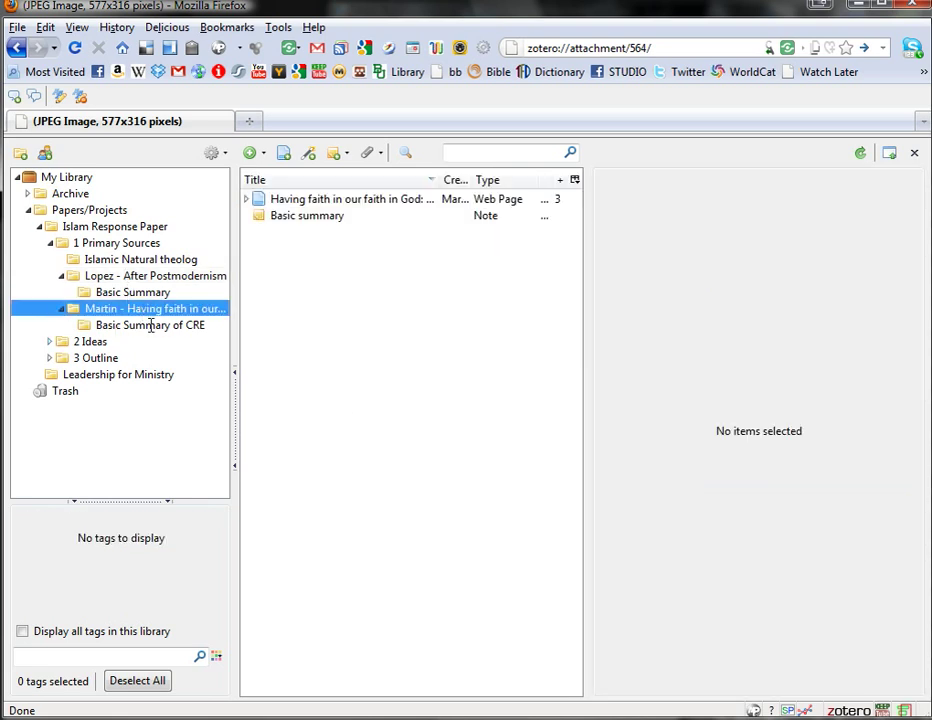
pyautogui.click(144, 276)
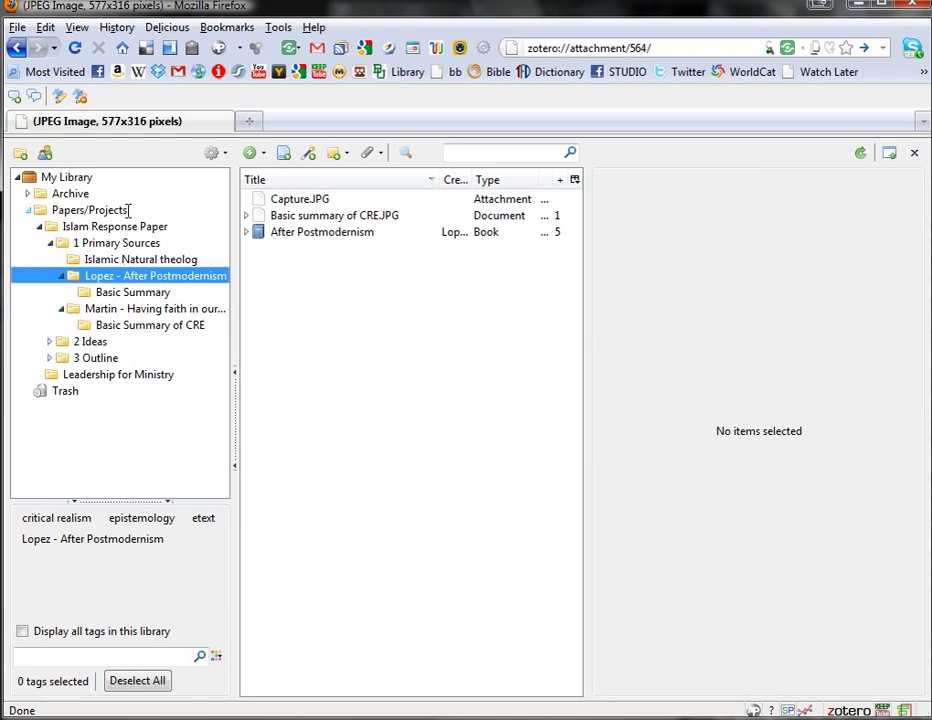
pyautogui.click(129, 259)
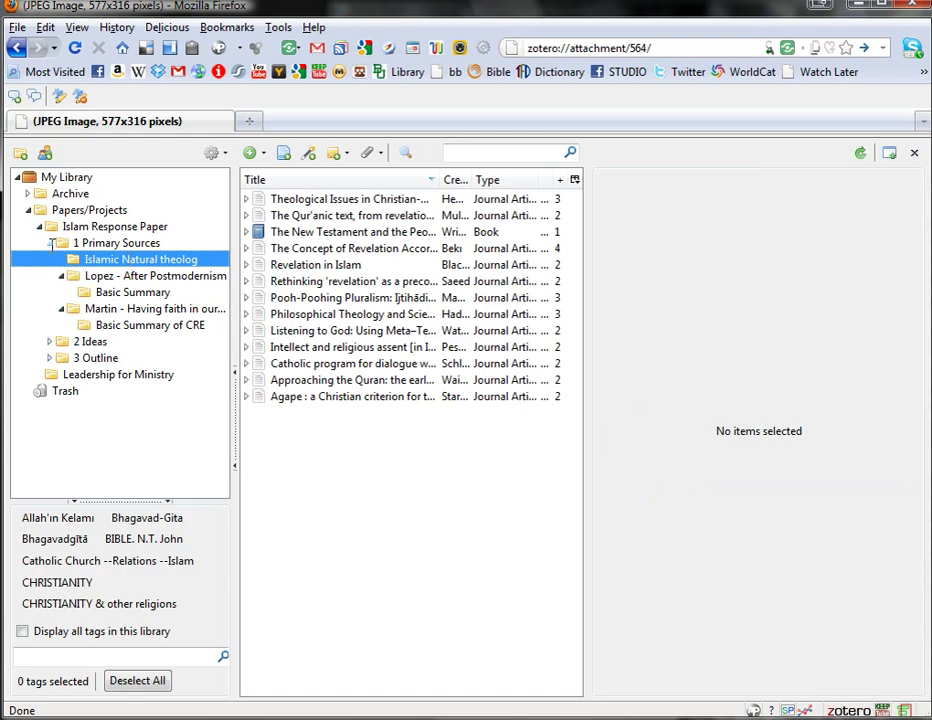
# Collapse the 1 Primary Sources collection and expand 2 Ideas to show its subcollections.
pyautogui.doubleClick(97, 244)
pyautogui.click(90, 260)
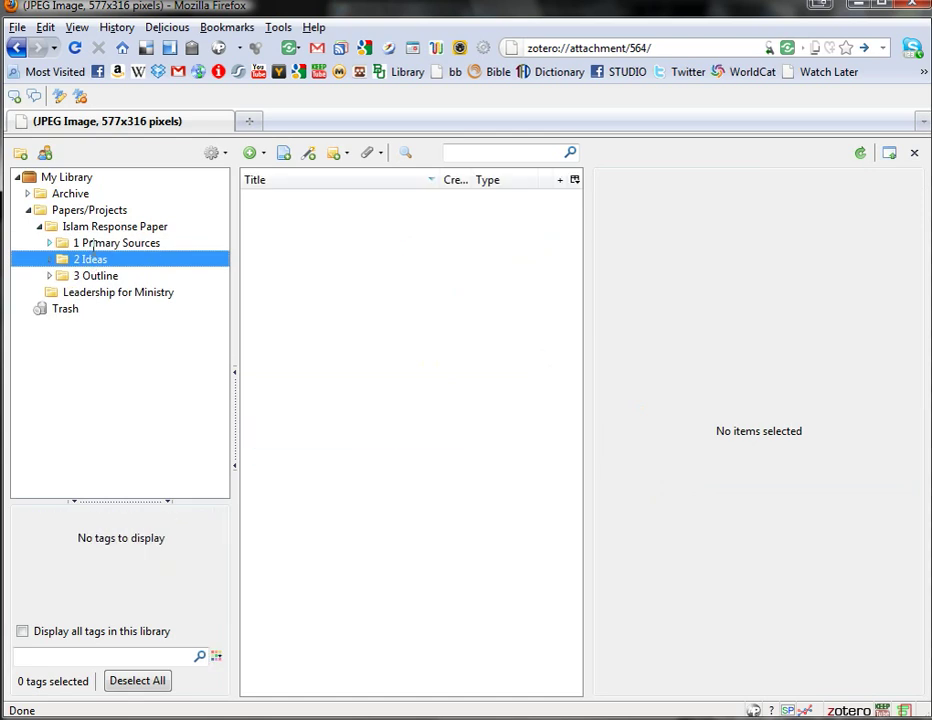
pyautogui.click(49, 256)
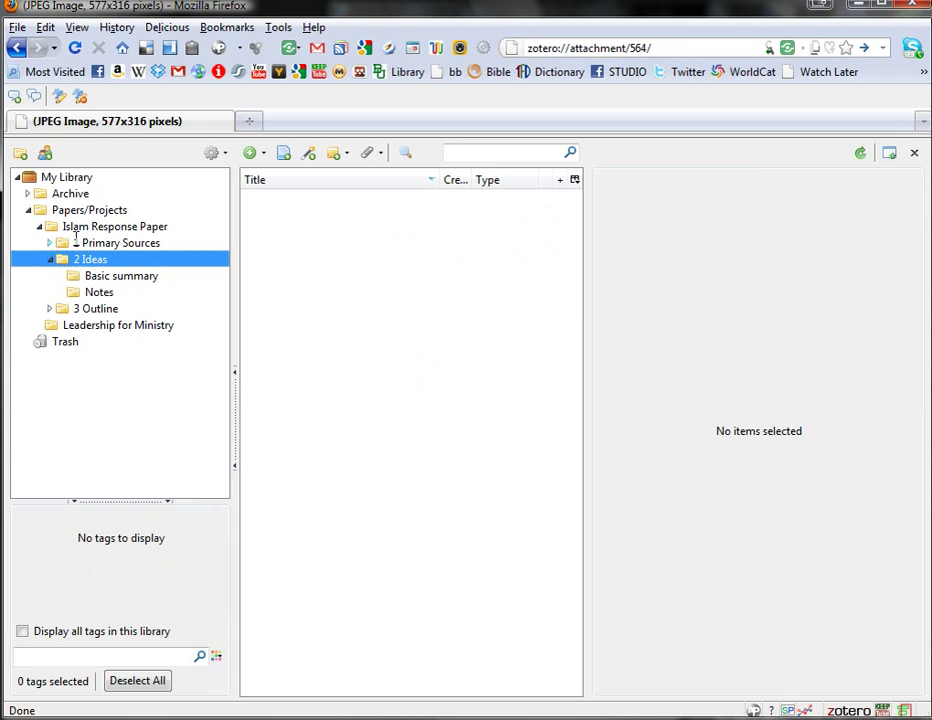
# Expand 1 Primary Sources with its Lopez and Martin subcollections, and view the basic summary collection inside each.
pyautogui.click(50, 242)
pyautogui.click(61, 275)
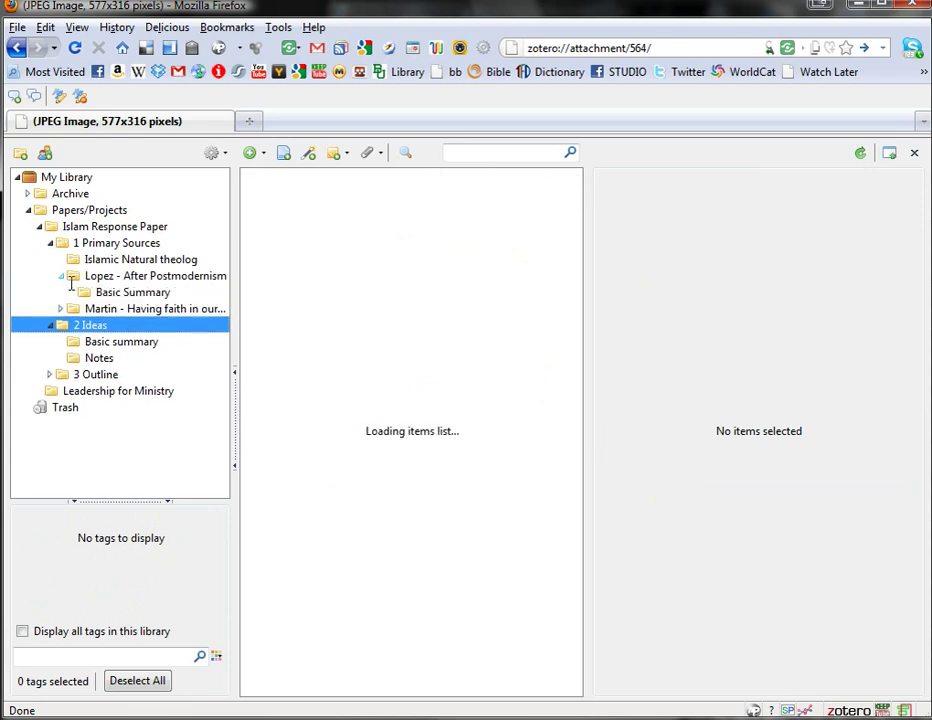
pyautogui.click(61, 308)
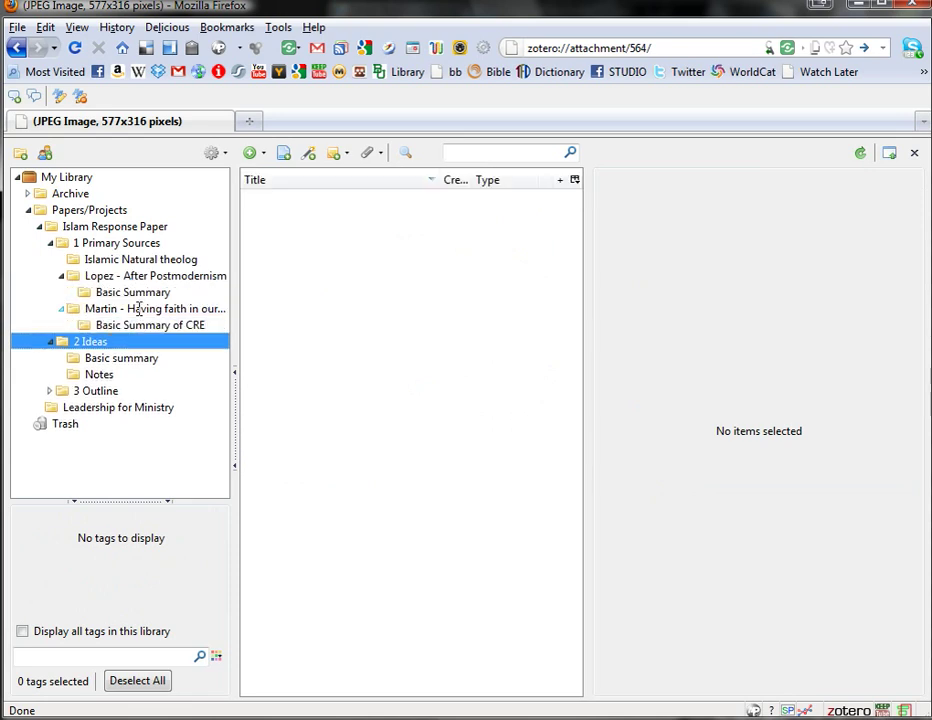
pyautogui.click(131, 292)
pyautogui.click(141, 324)
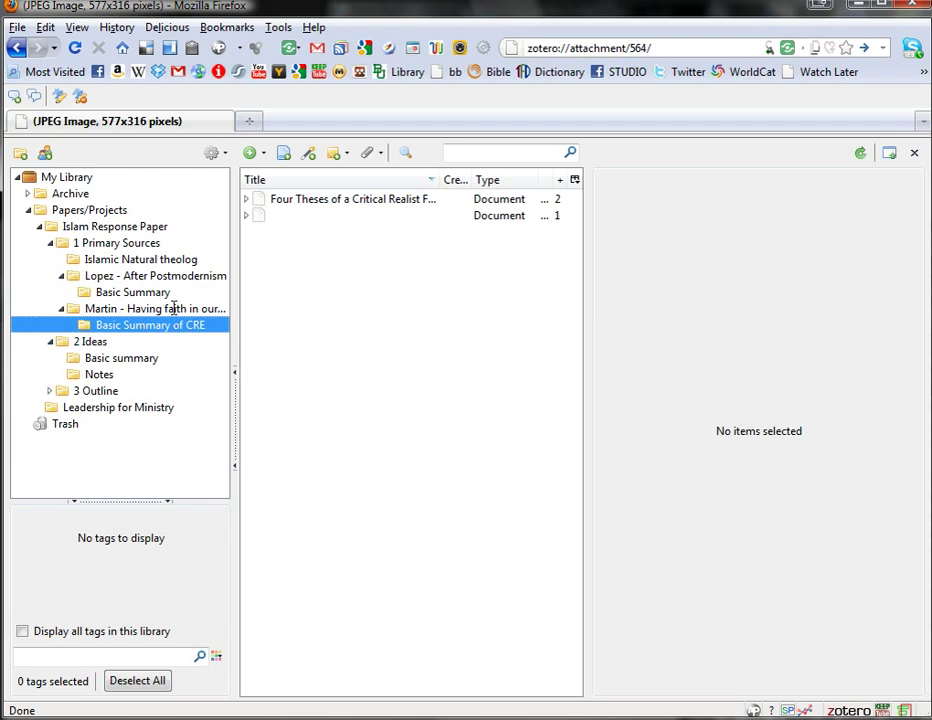
# Look through the basic summary collections under Martin, 2 Ideas and Lopez, and expand the Four Theses document to show its notes.
pyautogui.click(298, 204)
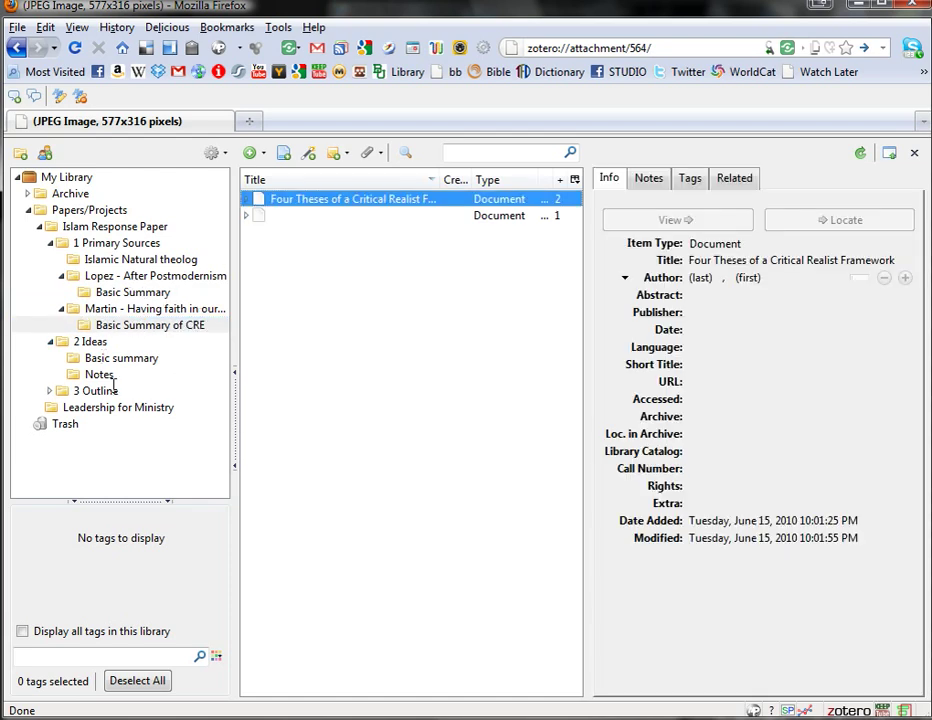
pyautogui.click(102, 345)
pyautogui.click(110, 360)
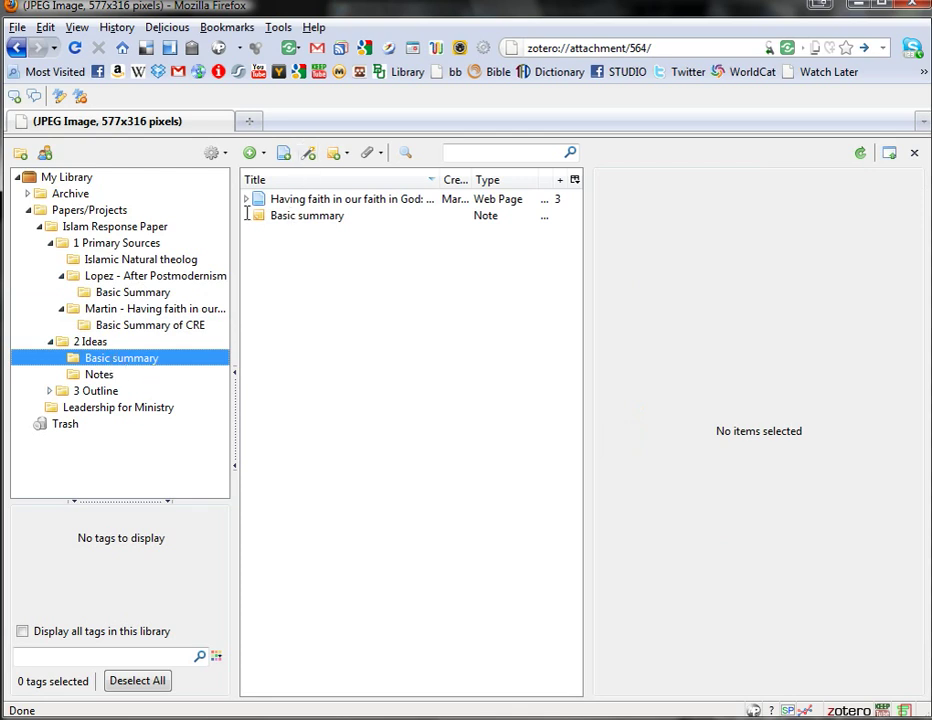
pyautogui.click(146, 290)
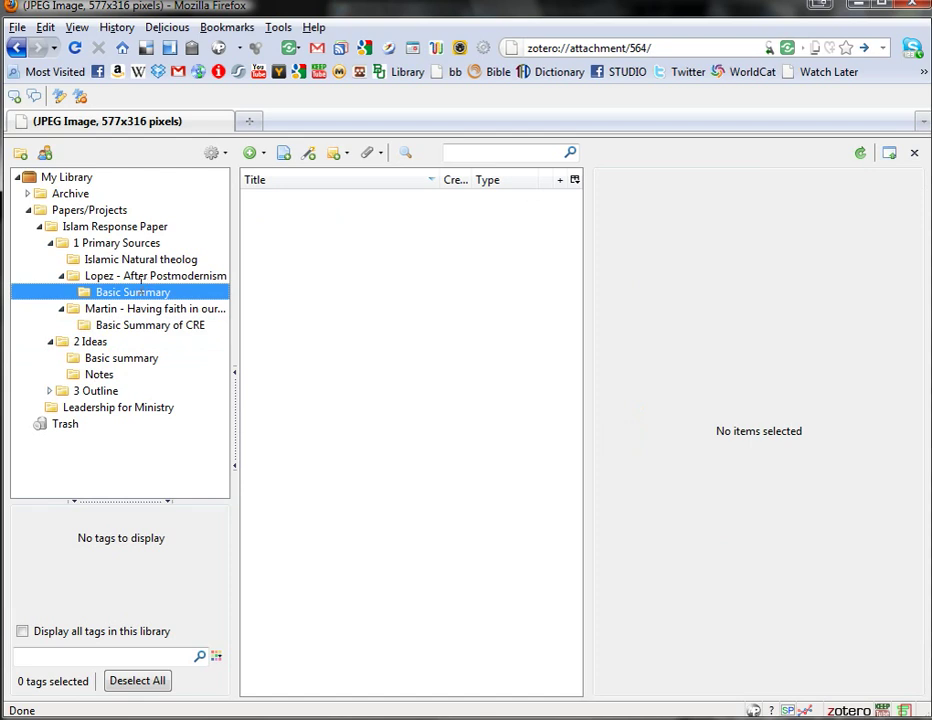
pyautogui.click(150, 325)
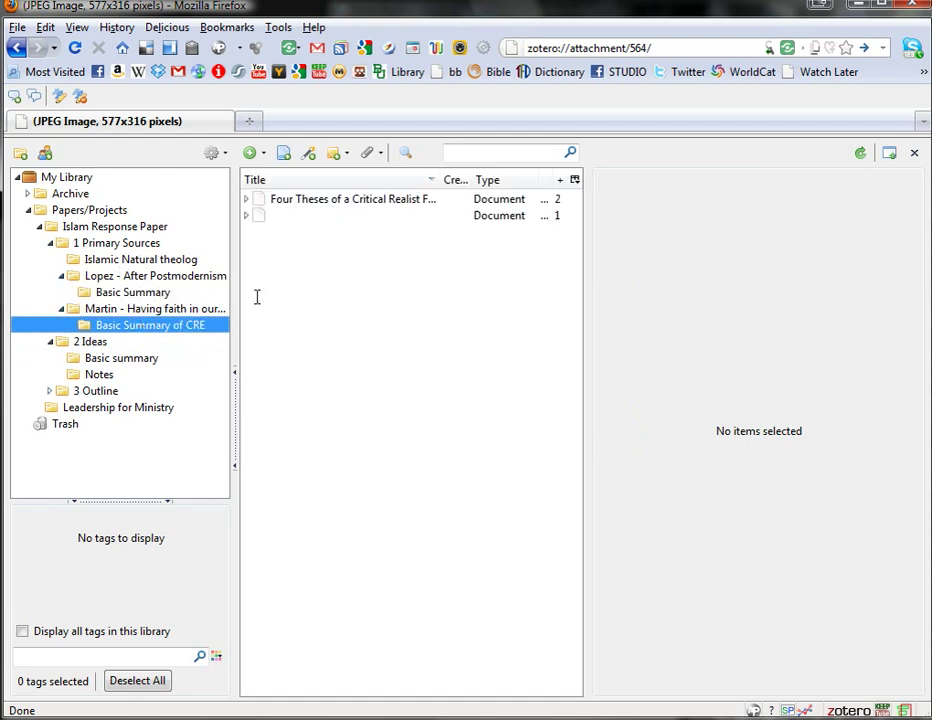
pyautogui.click(303, 201)
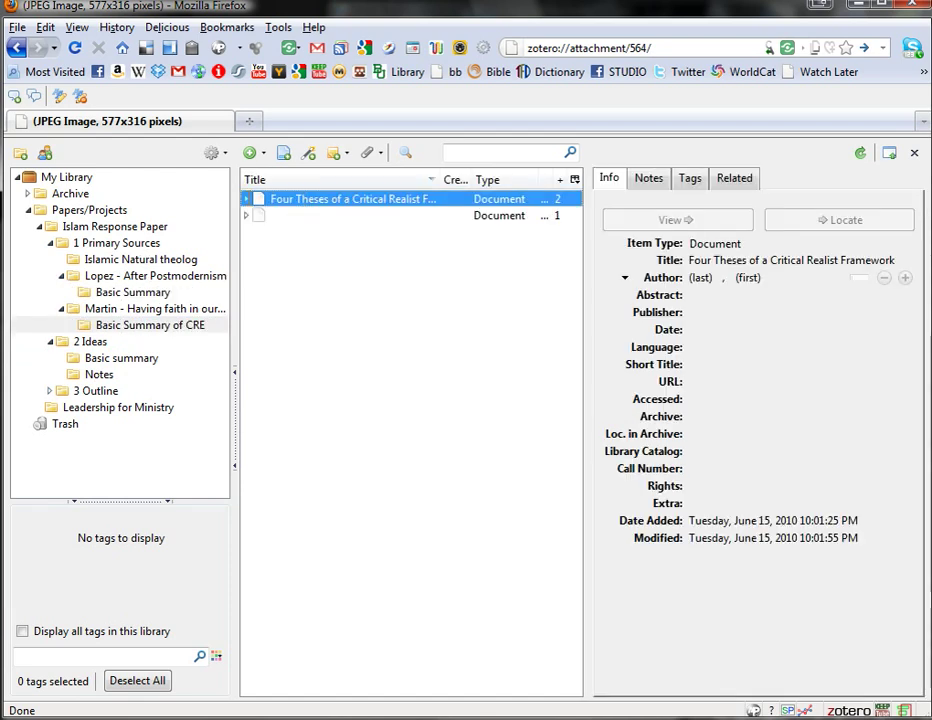
pyautogui.click(246, 199)
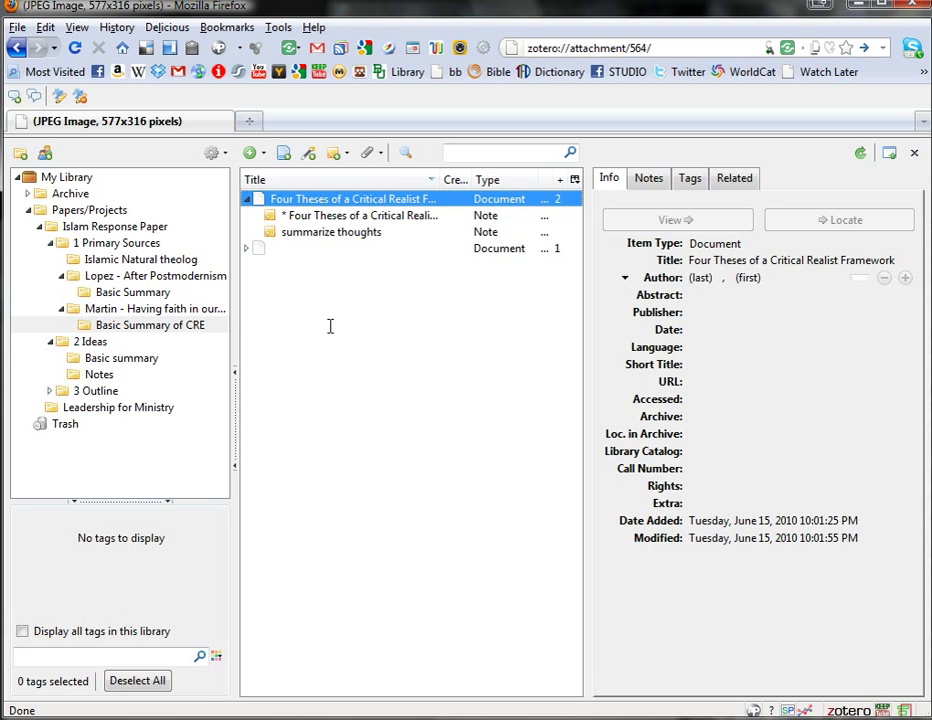
# In the Basic summary collection under 2 Ideas, expand the Having faith in our faith in God web page and view its .docx attachment's details.
pyautogui.click(121, 357)
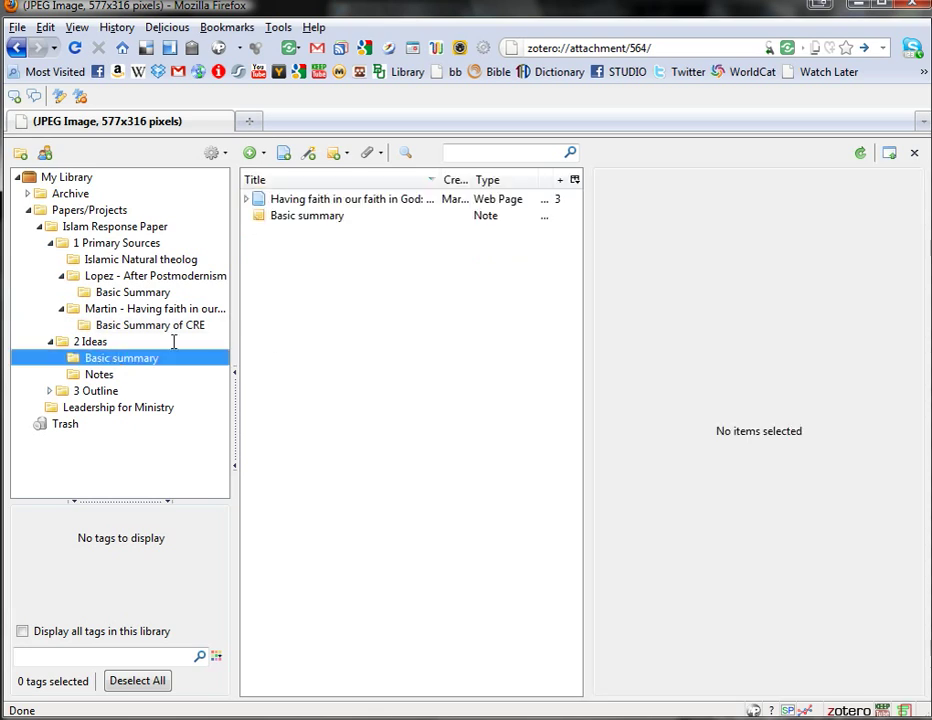
pyautogui.click(279, 199)
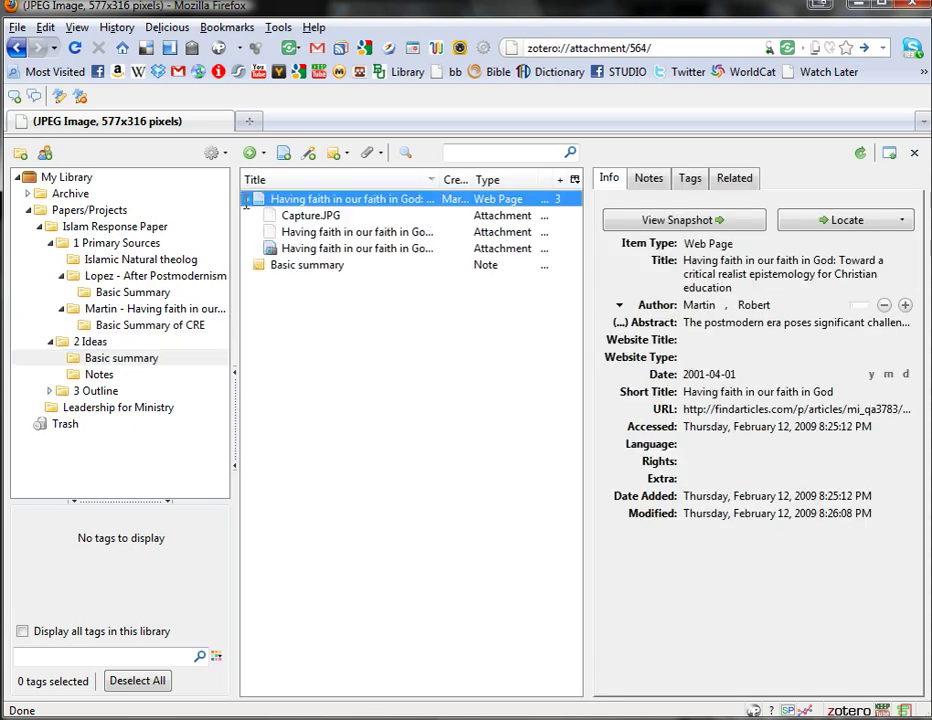
pyautogui.click(321, 230)
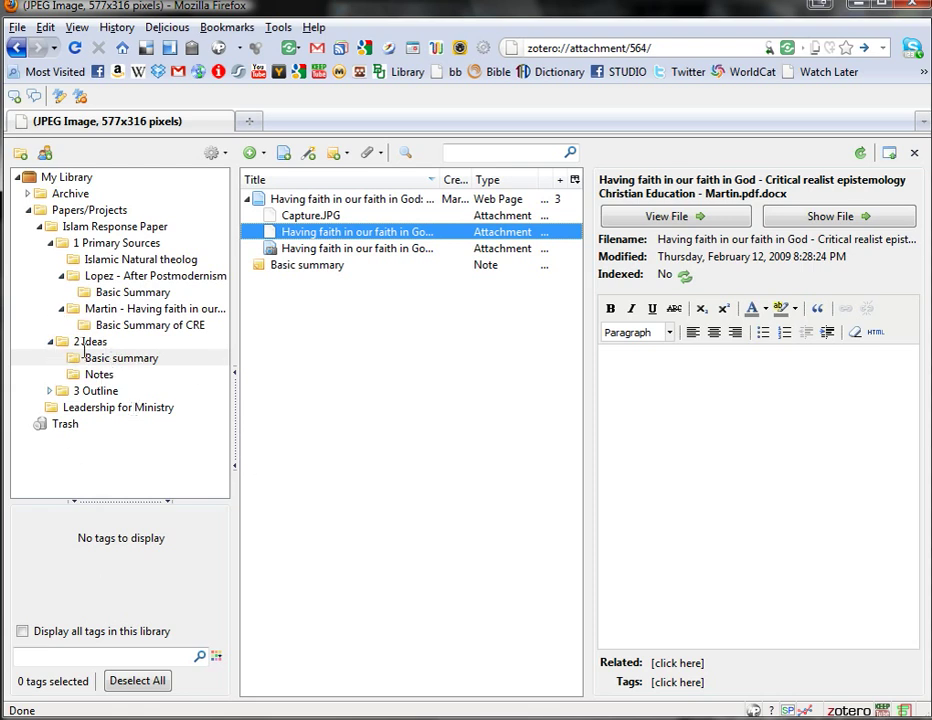
# Collapse 1 Primary Sources, show the subcollections of 2 Ideas and 3 Outline, and view the 3 What is Critical Realism collection.
pyautogui.click(50, 341)
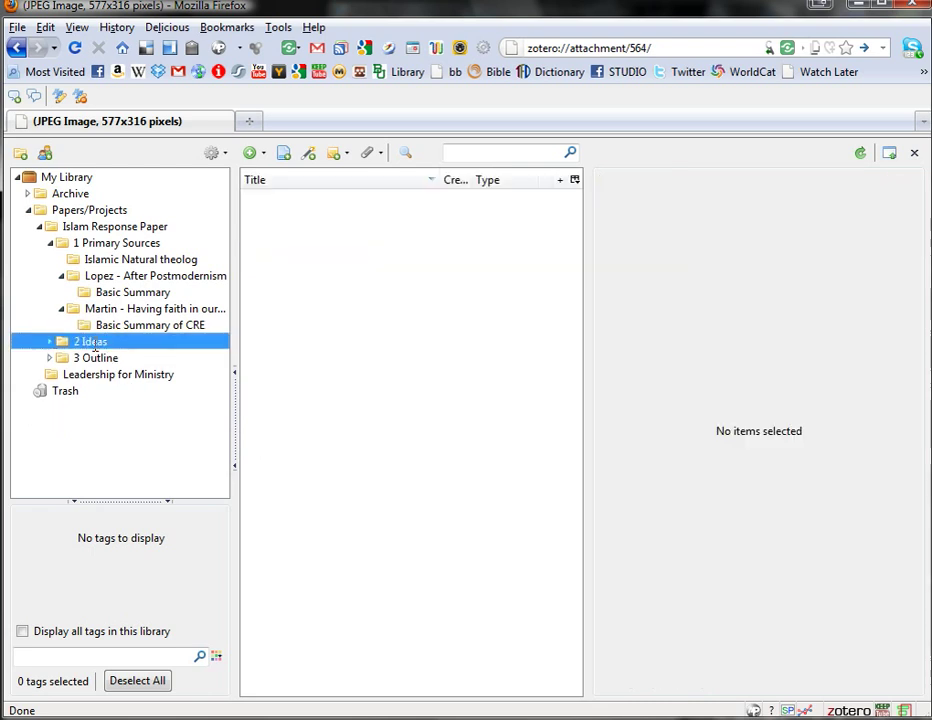
pyautogui.click(61, 308)
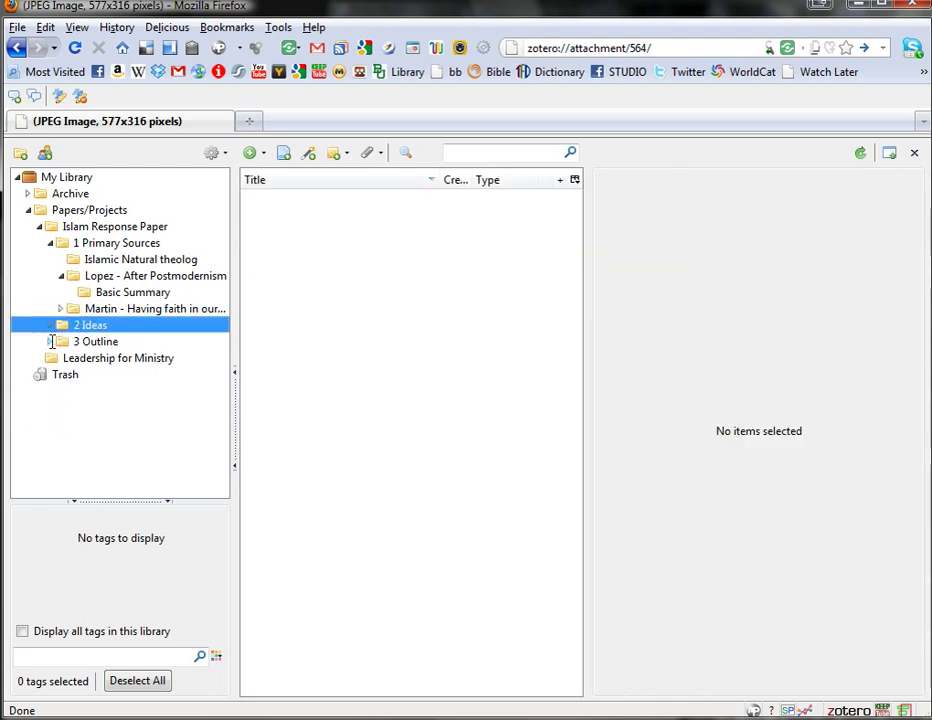
pyautogui.click(48, 341)
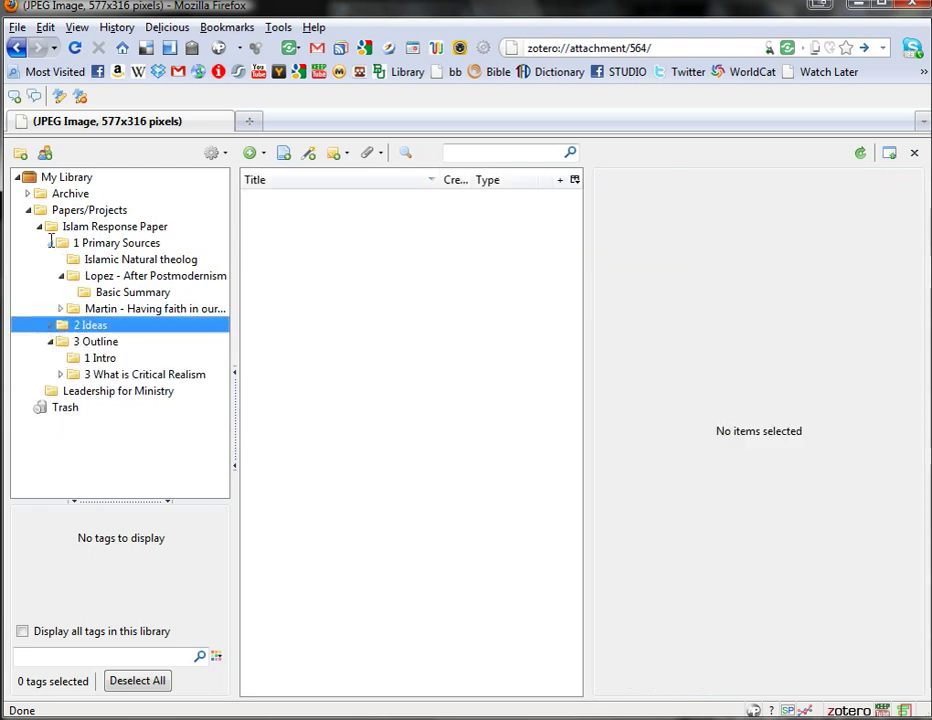
pyautogui.click(49, 243)
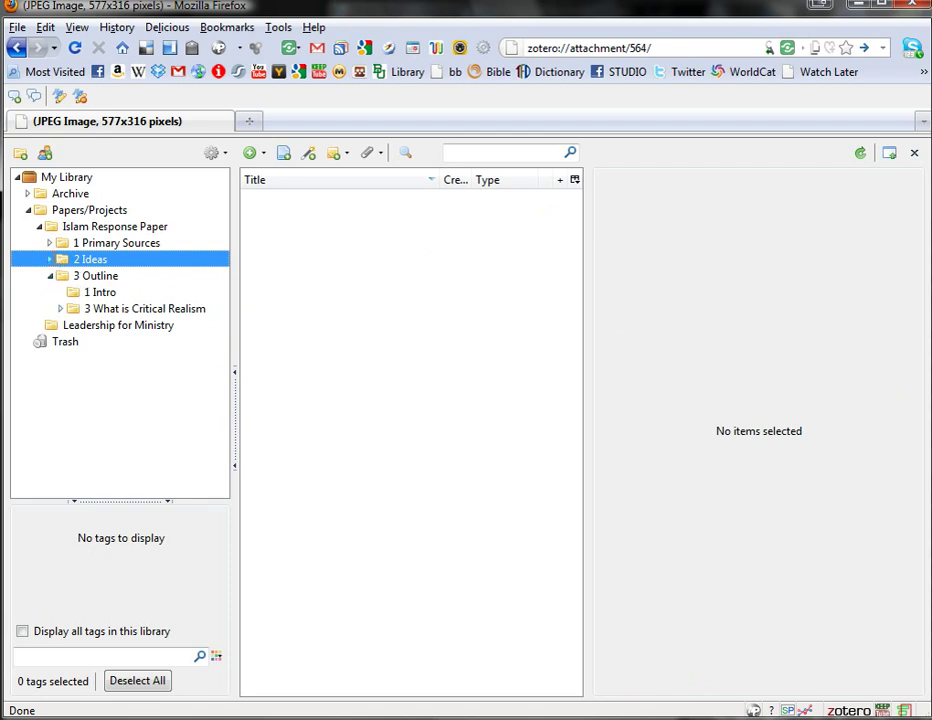
pyautogui.click(49, 259)
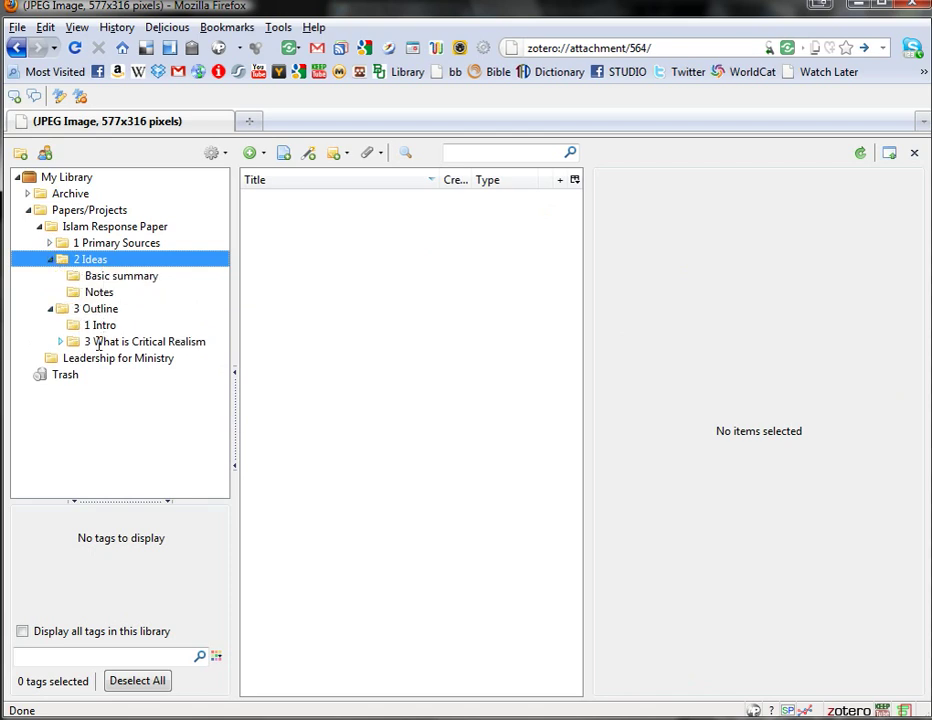
pyautogui.click(66, 341)
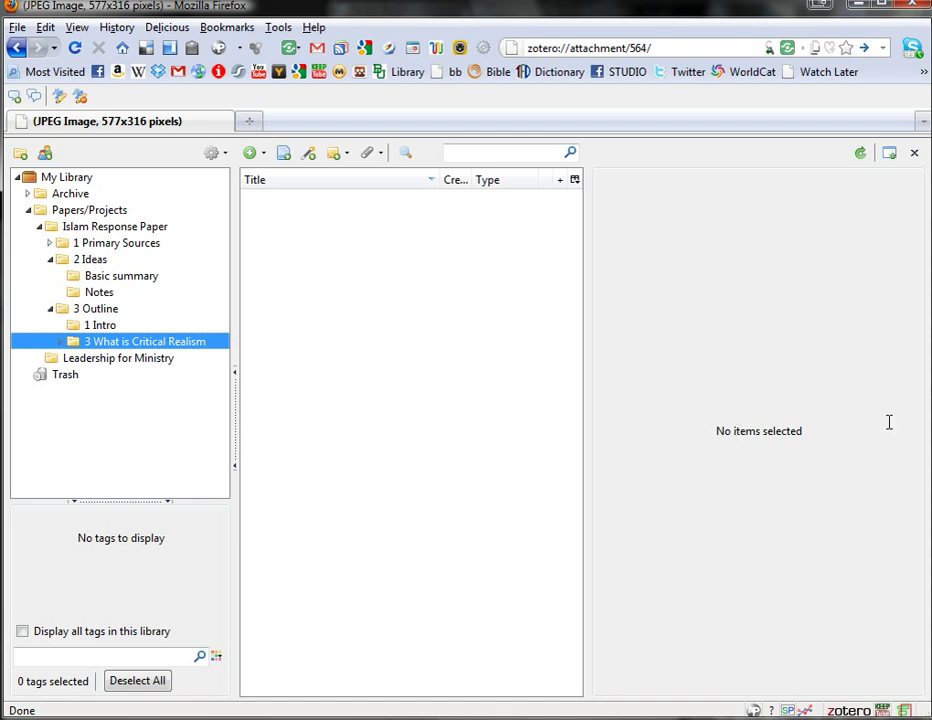
pyautogui.click(471, 370)
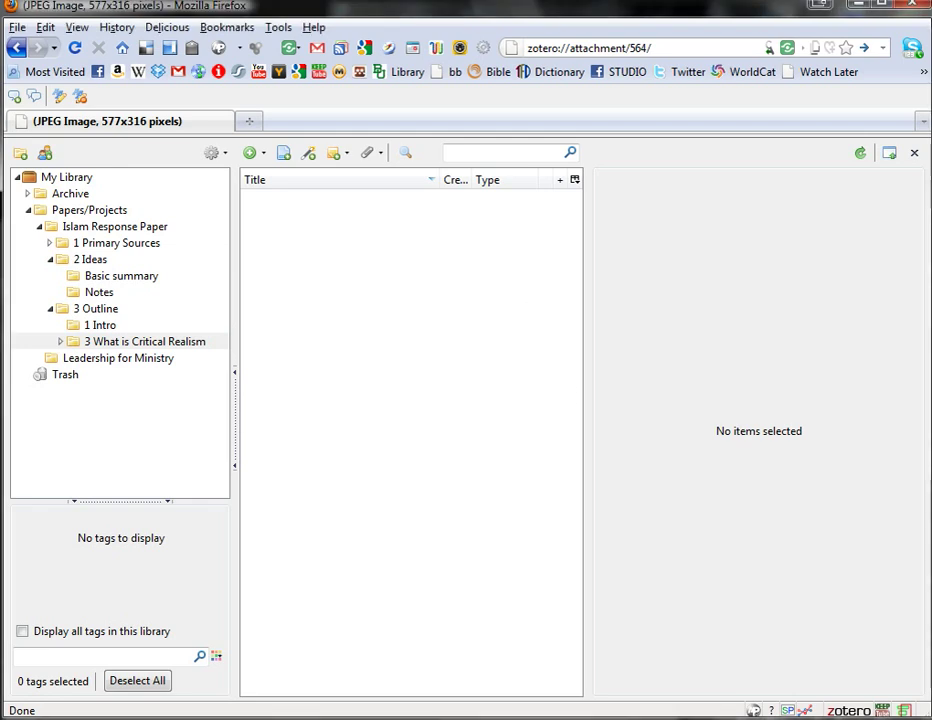